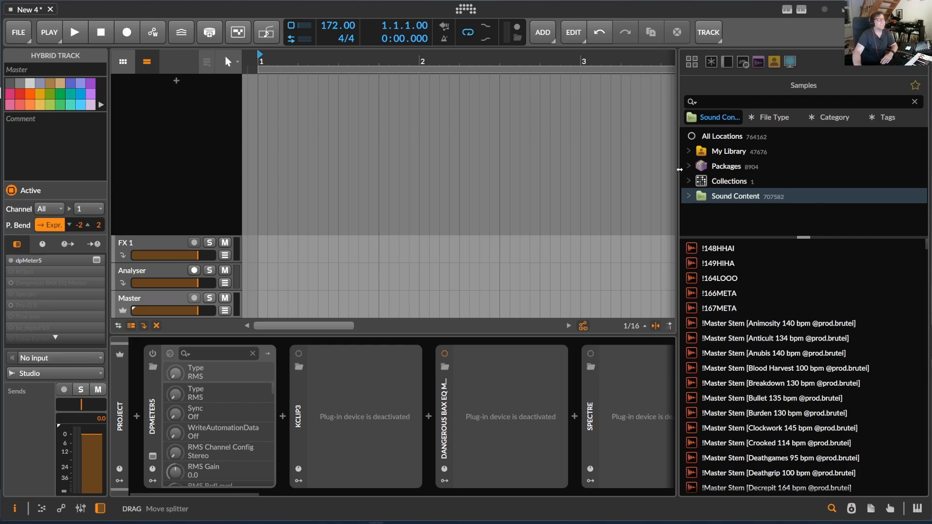
- Hide the sample browser panel and add a new instrument track loaded with the Vital synth
left_click_drag(678, 175, 930, 175)
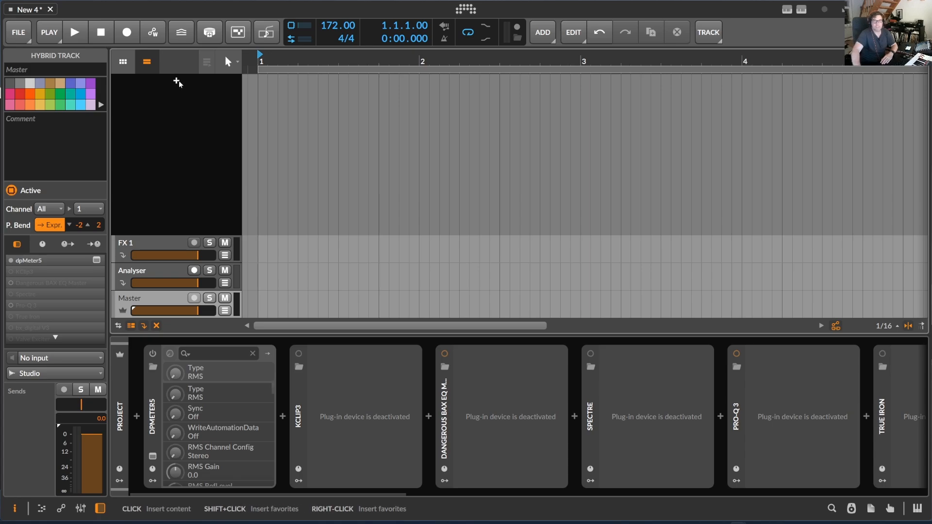
left_click(361, 57)
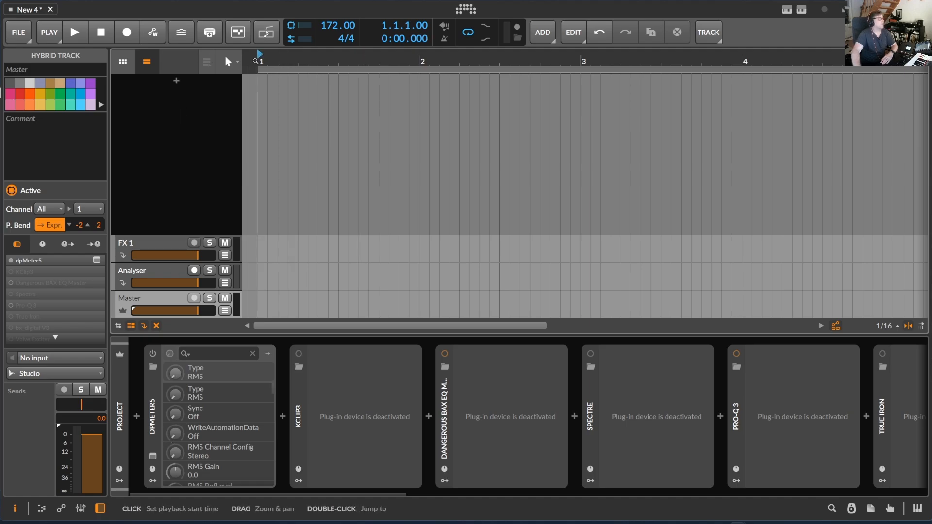
left_click(176, 81)
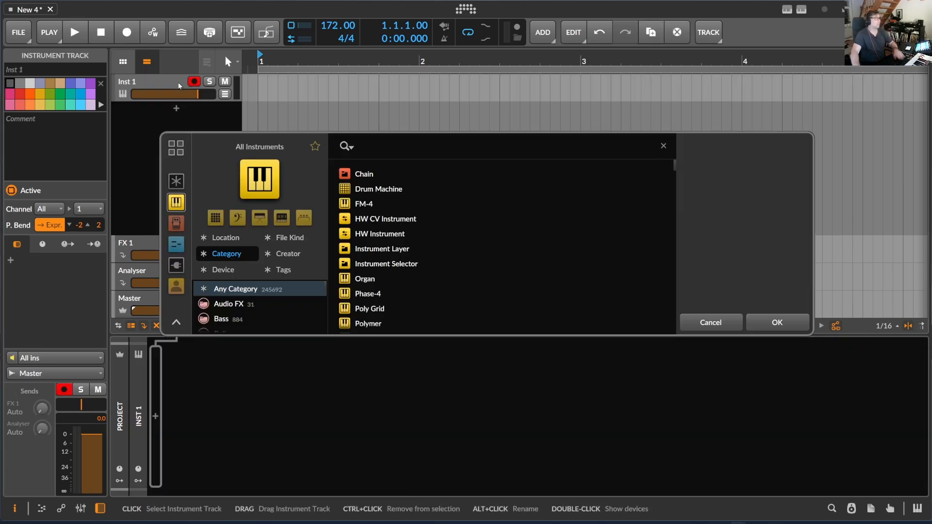
type("vital")
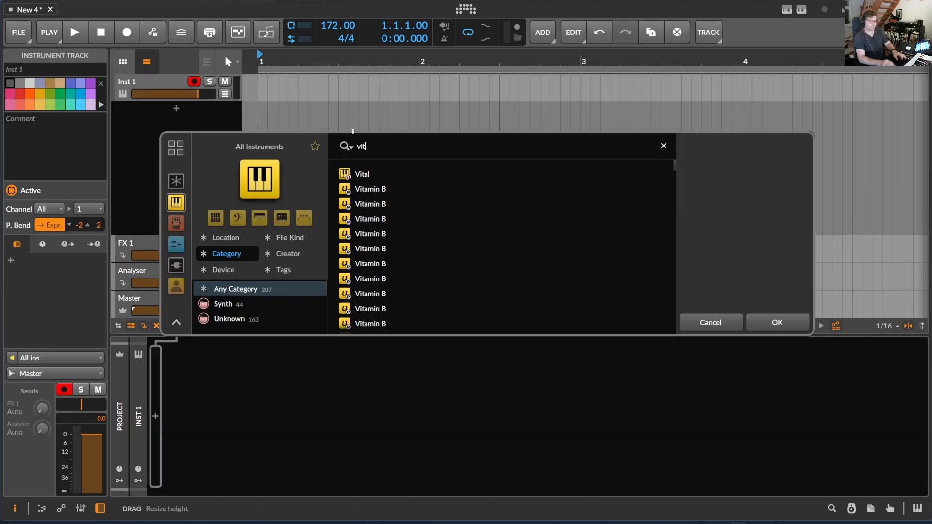
left_click(373, 171)
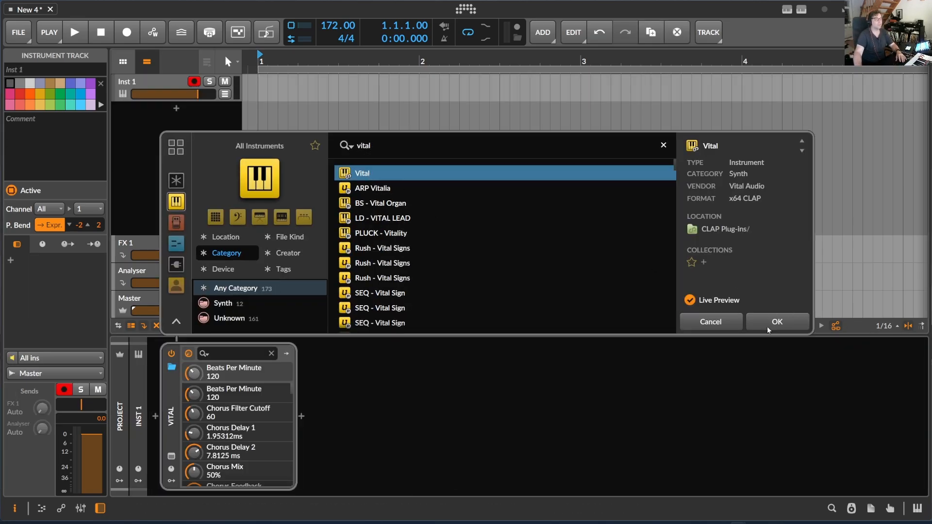
left_click(776, 322)
- Load the Basic Shapes wavetable from the Favorites folder into oscillator 1
left_click_drag(907, 57, 408, 35)
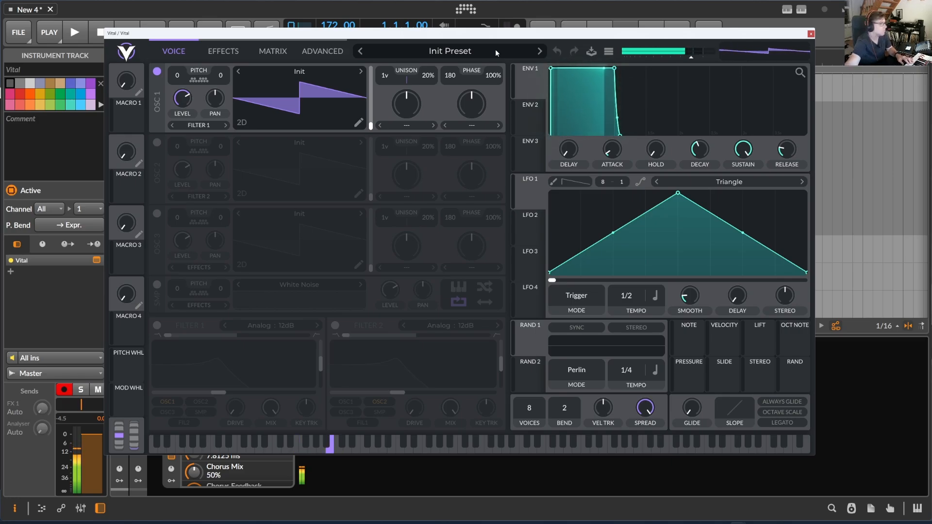
left_click(345, 68)
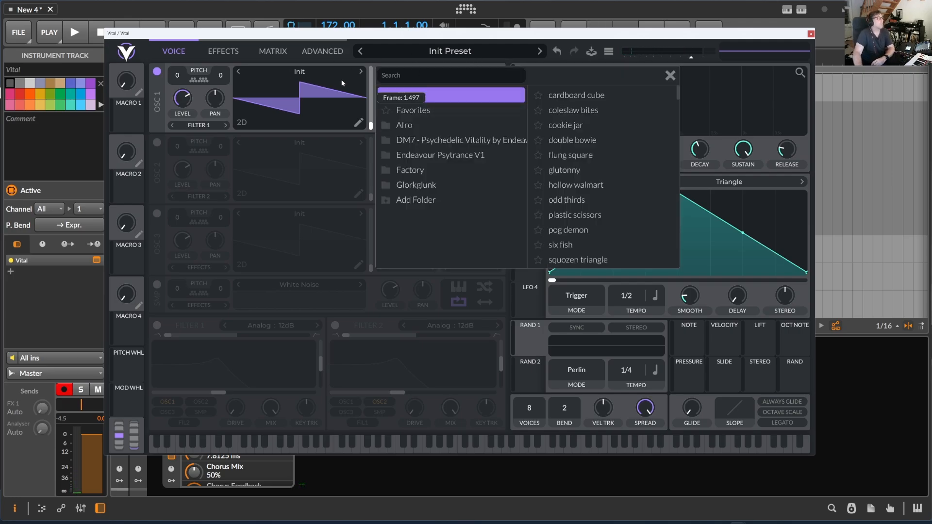
left_click(351, 97)
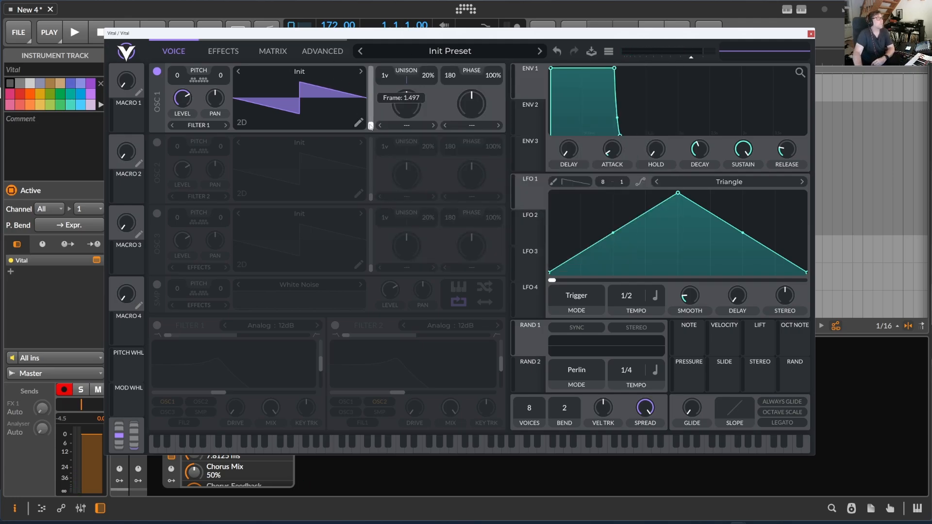
left_click(361, 71)
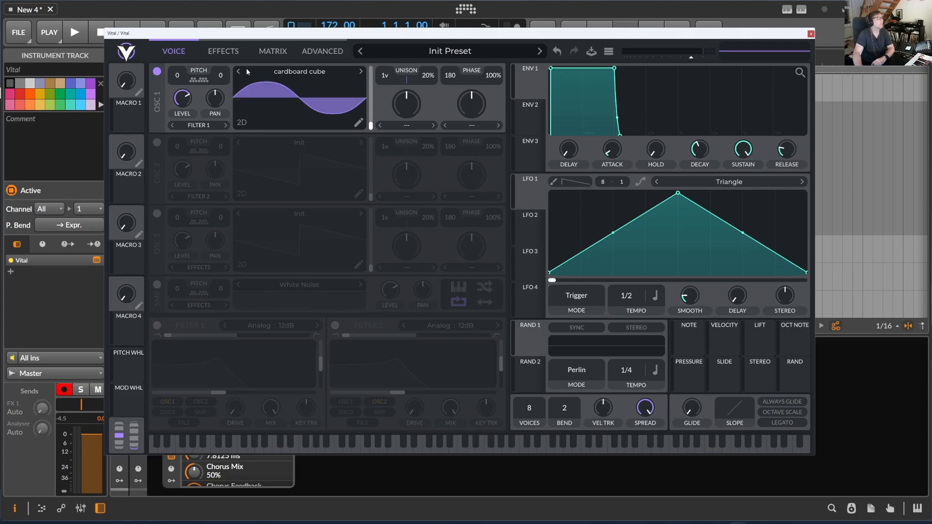
left_click(332, 73)
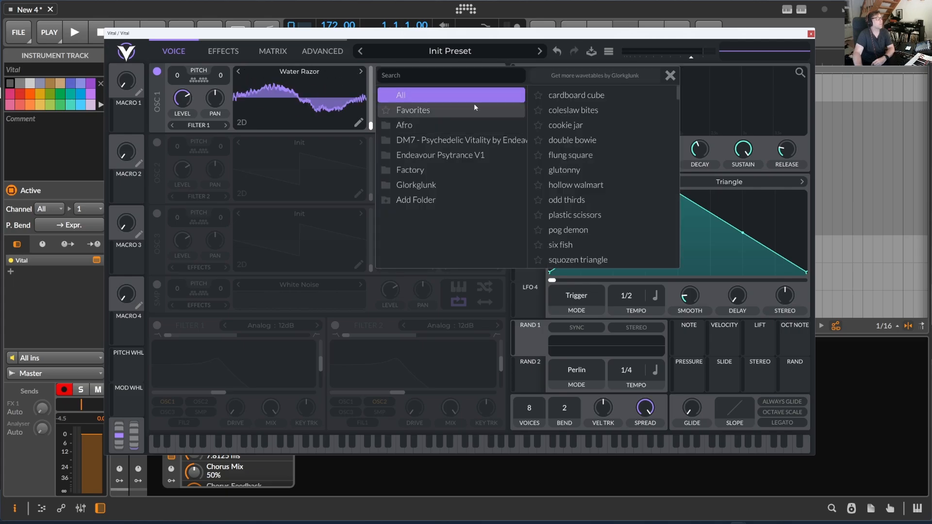
left_click(410, 111)
left_click(582, 96)
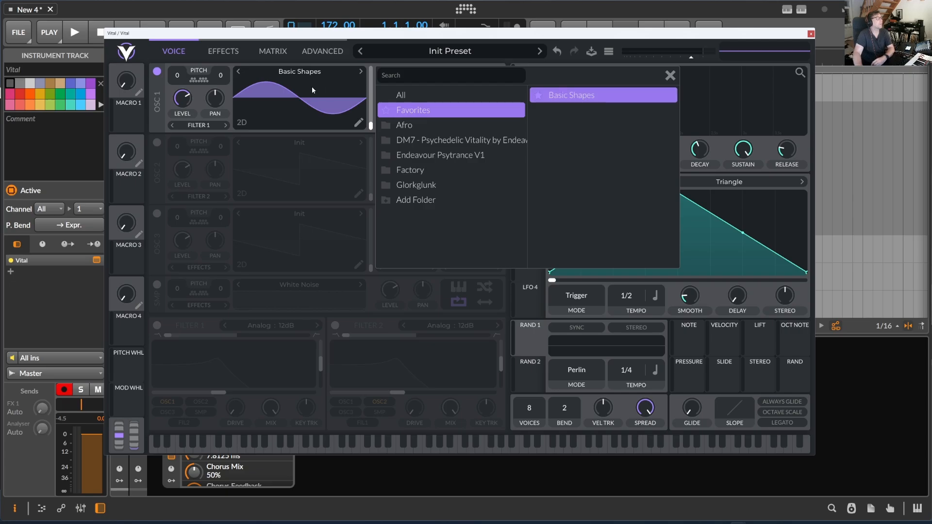
left_click(670, 75)
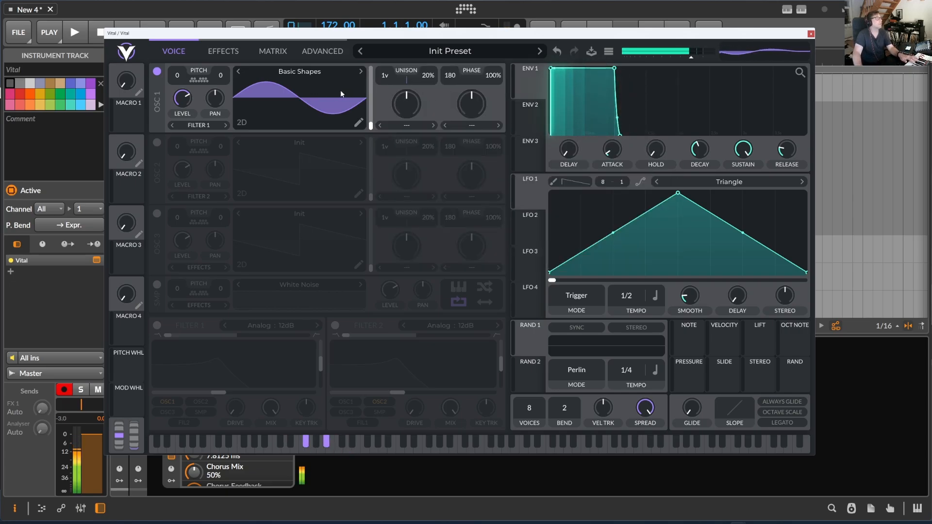
- Move oscillator 1's wavetable frame to the saw shape and set its warp mode to Pulse at about 17%
left_click_drag(371, 125, 373, 101)
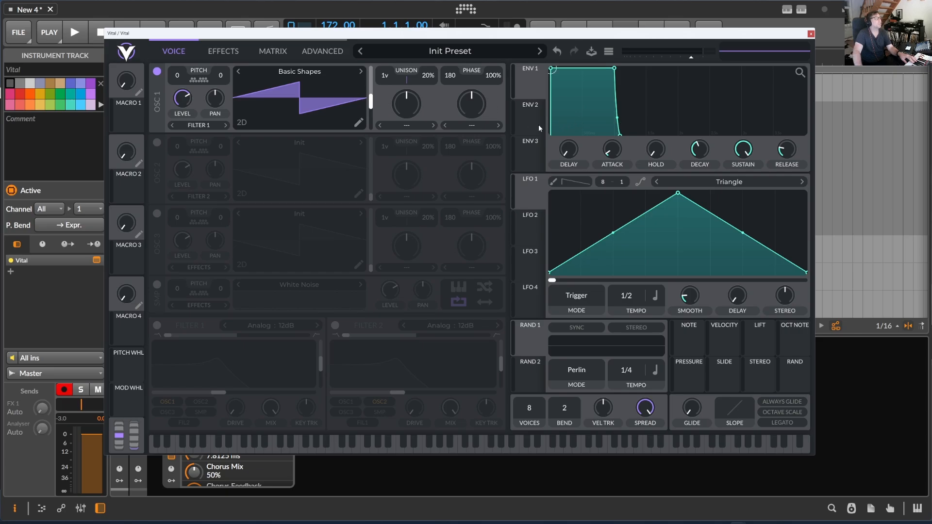
left_click(472, 126)
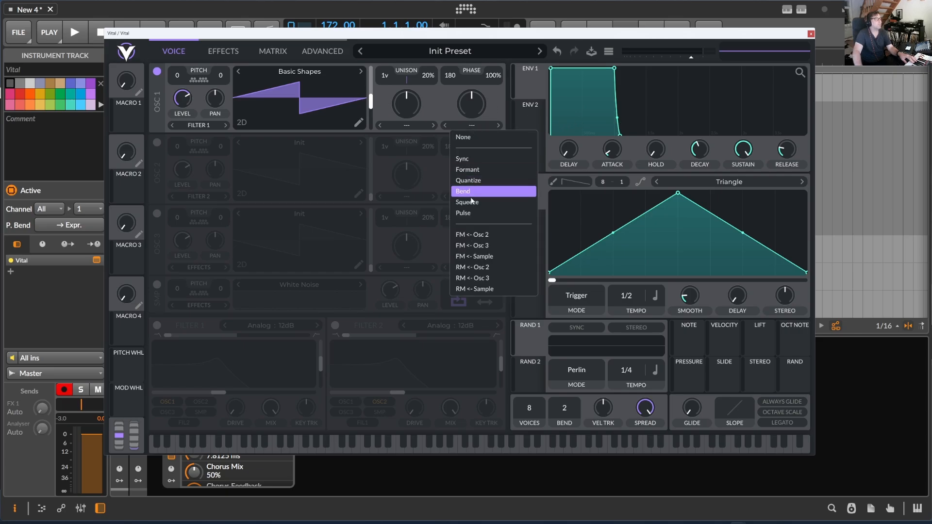
left_click(463, 213)
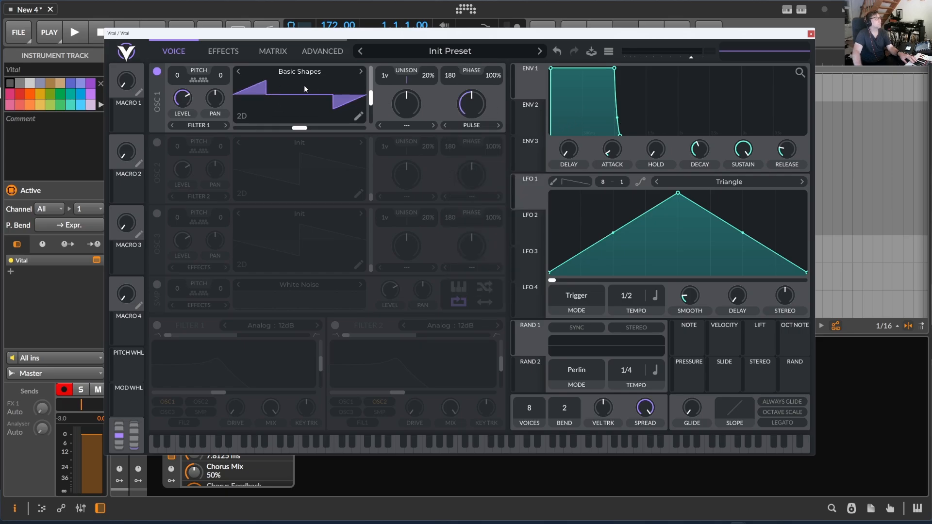
left_click_drag(475, 104, 475, 135)
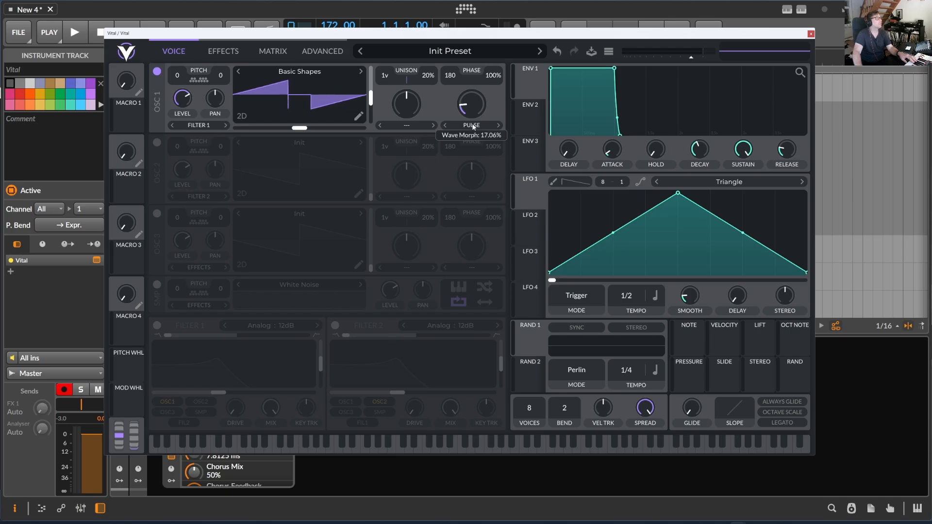
- Add a Beat LFO modulator to Vital and map it to oscillator 1's distortion amount
left_click_drag(279, 37, 235, 8)
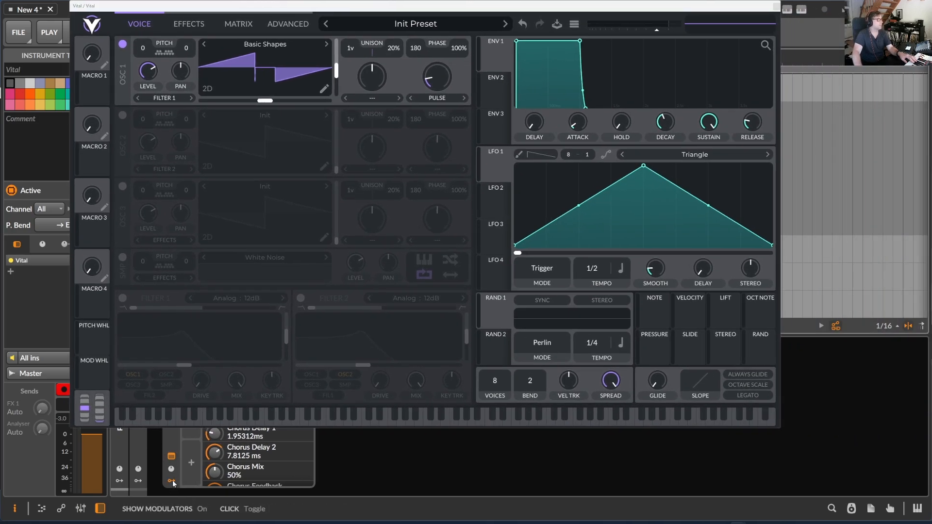
left_click(192, 463)
type("beat")
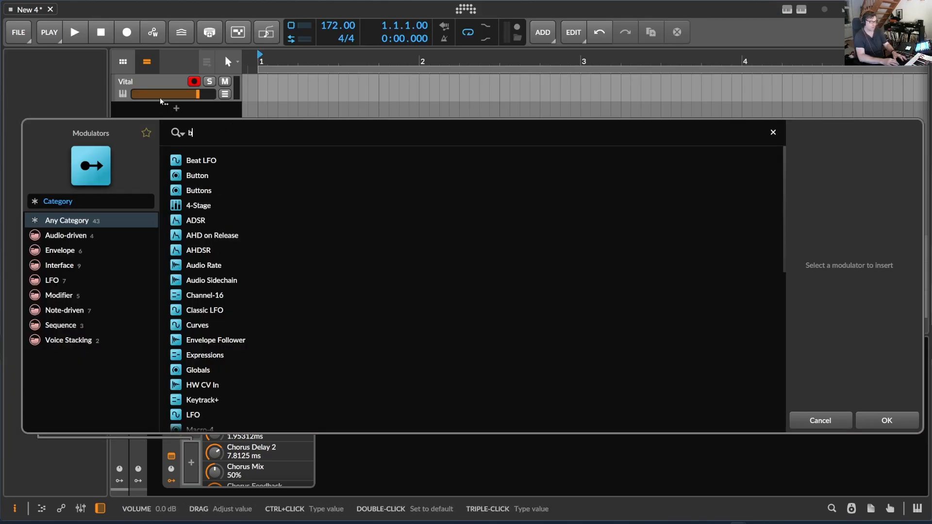
double_click(216, 160)
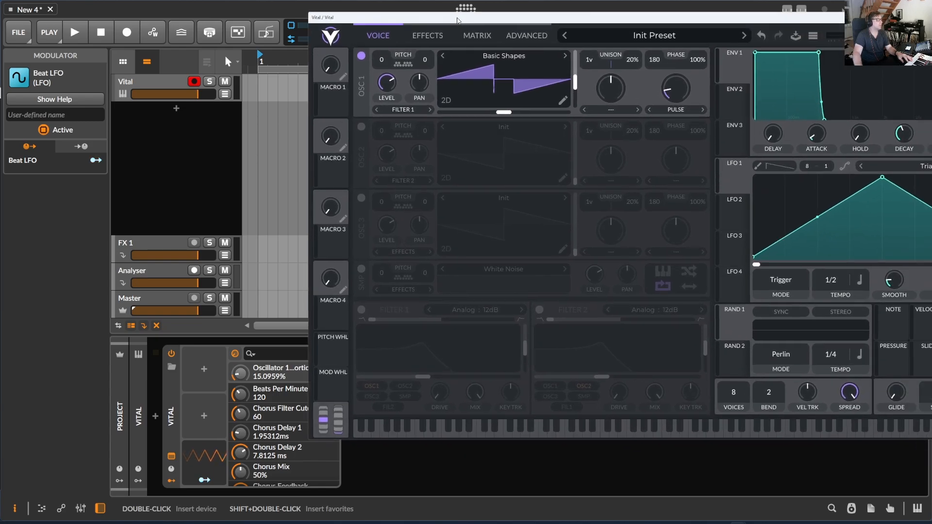
left_click_drag(238, 377, 238, 338)
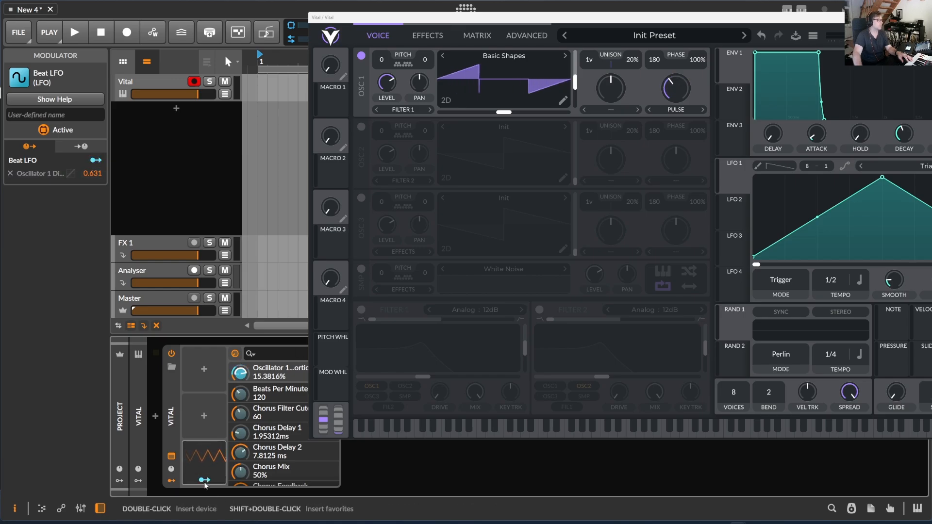
- Shrink the Vital plugin window and move it above the device chain
left_click_drag(490, 10, 294, 7)
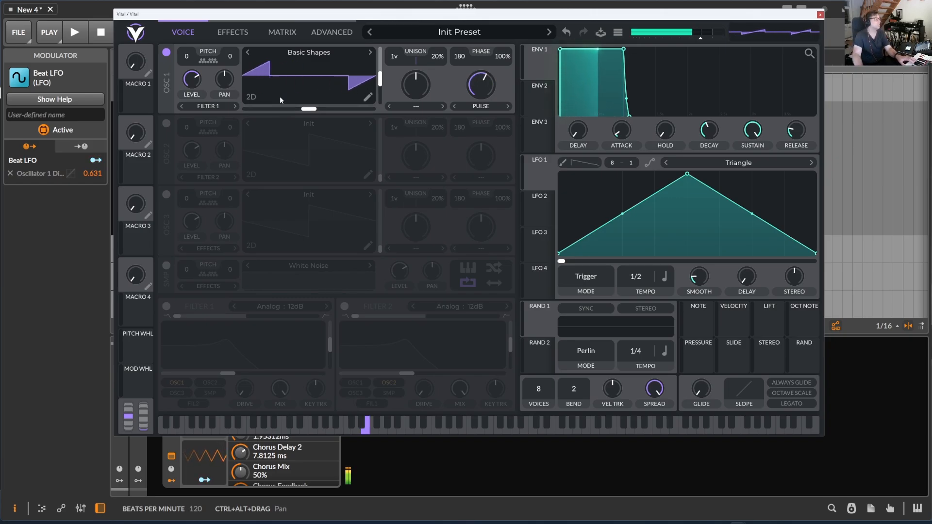
left_click_drag(274, 15, 361, 17)
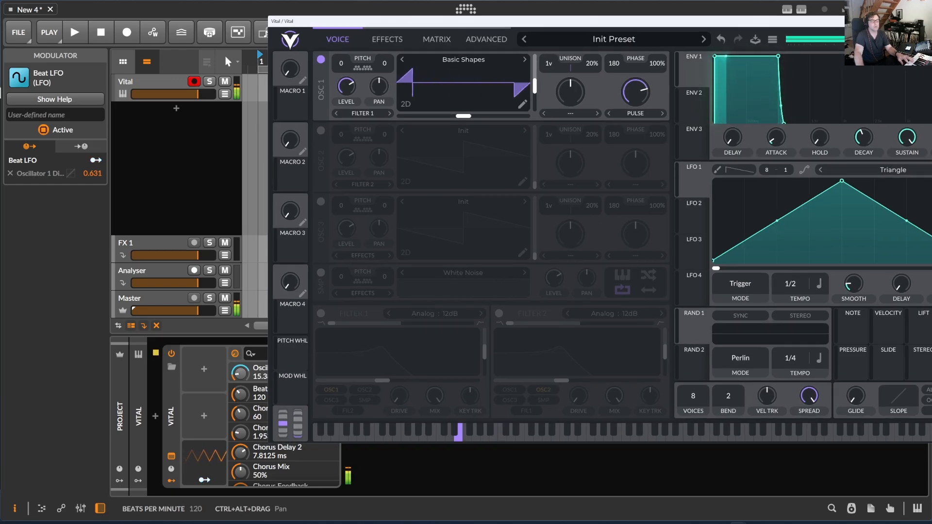
left_click_drag(931, 443, 718, 290)
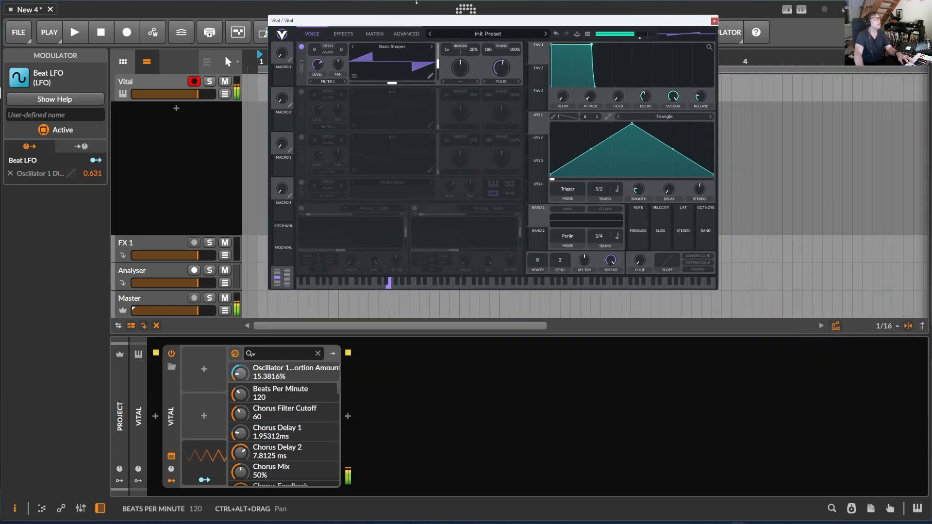
left_click_drag(393, 22, 410, 18)
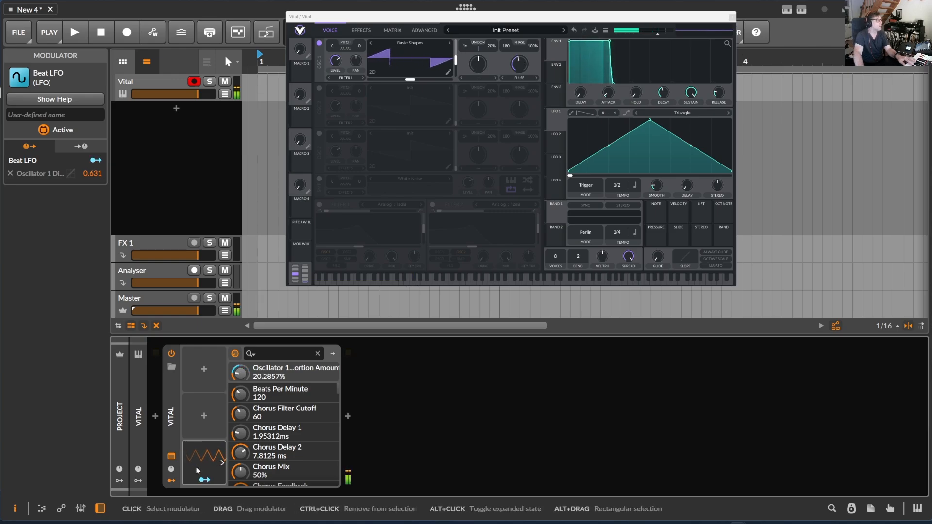
- Reduce the Beat LFO's modulation depth on the distortion amount to about 0.517 and exit mapping
left_click_drag(244, 380, 245, 387)
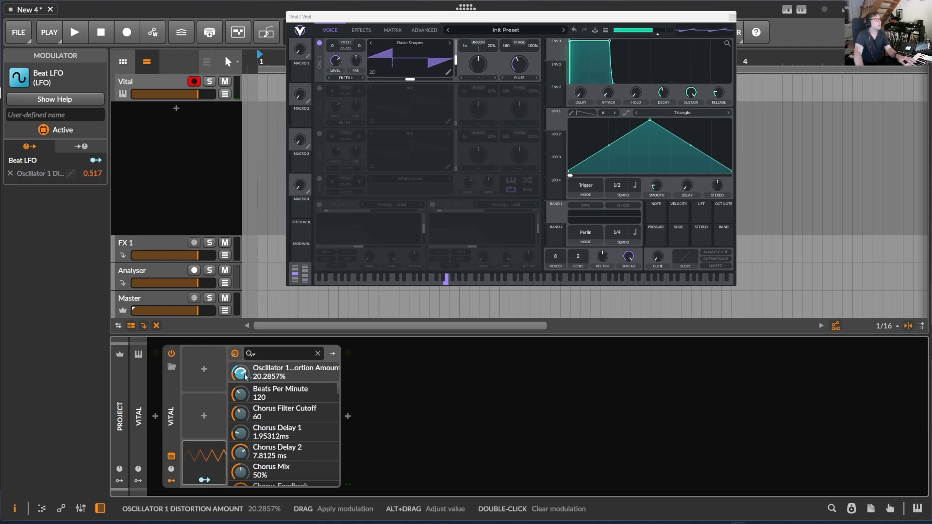
left_click(209, 483)
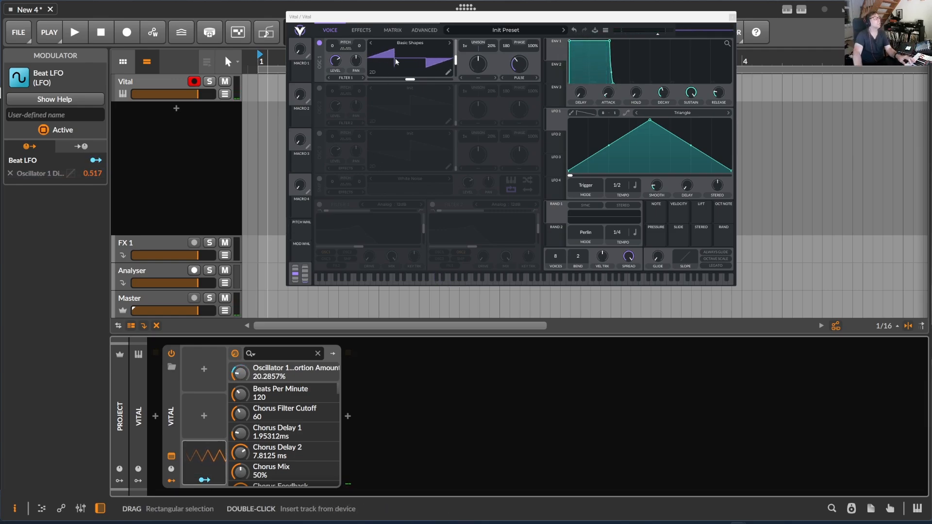
left_click_drag(419, 15, 387, 34)
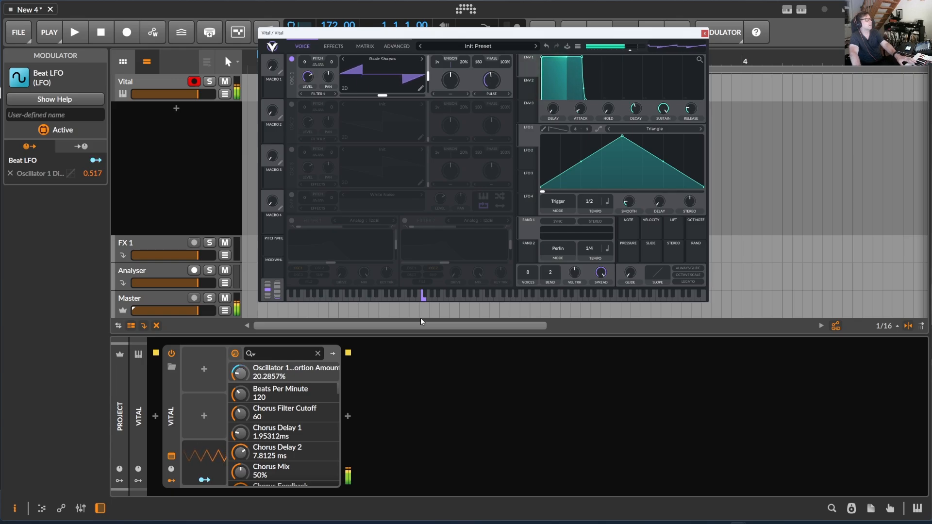
- Expand the Beat LFO and adjust its waveform tilt to about 43% and its shape toward a smoother wave
left_click(224, 465)
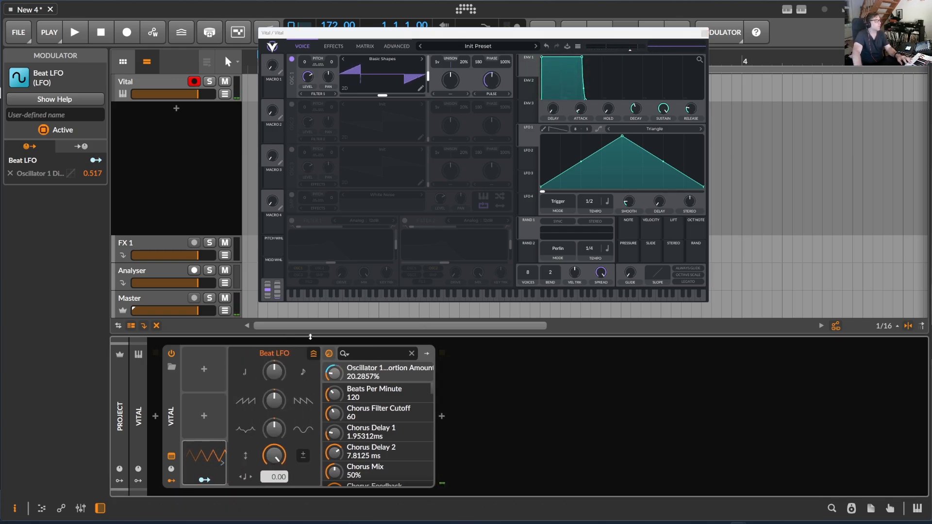
mouse_move(274, 372)
left_mouse_down()
mouse_move(274, 386)
mouse_move(274, 371)
left_mouse_up()
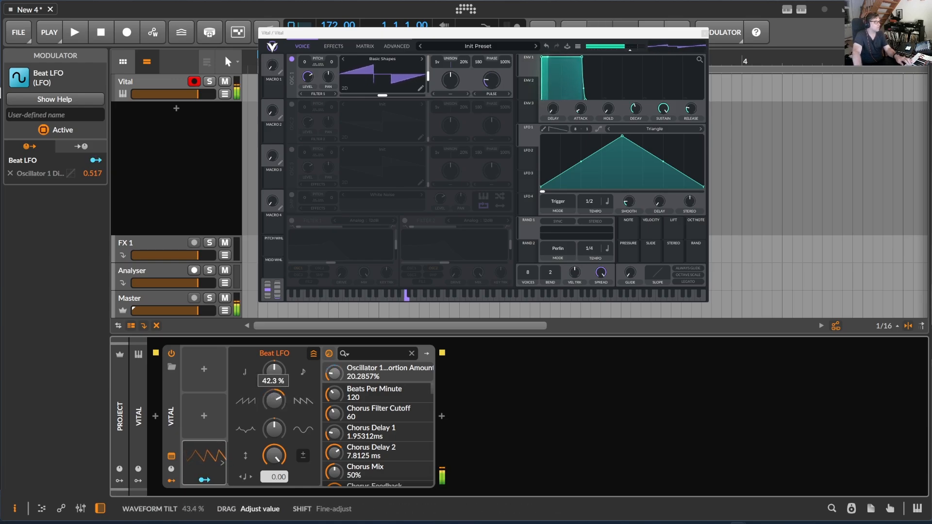
mouse_move(279, 429)
left_mouse_down()
mouse_move(279, 403)
mouse_move(280, 438)
left_mouse_up()
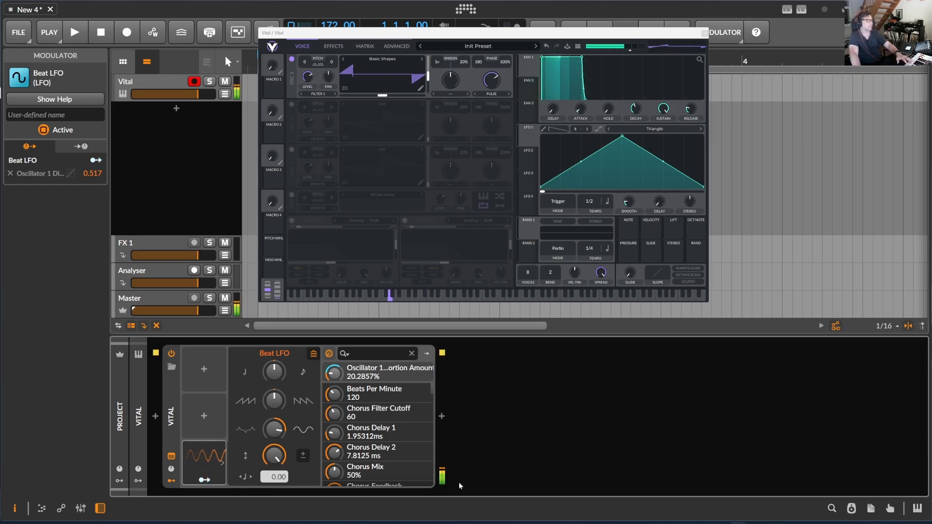
left_click(522, 408)
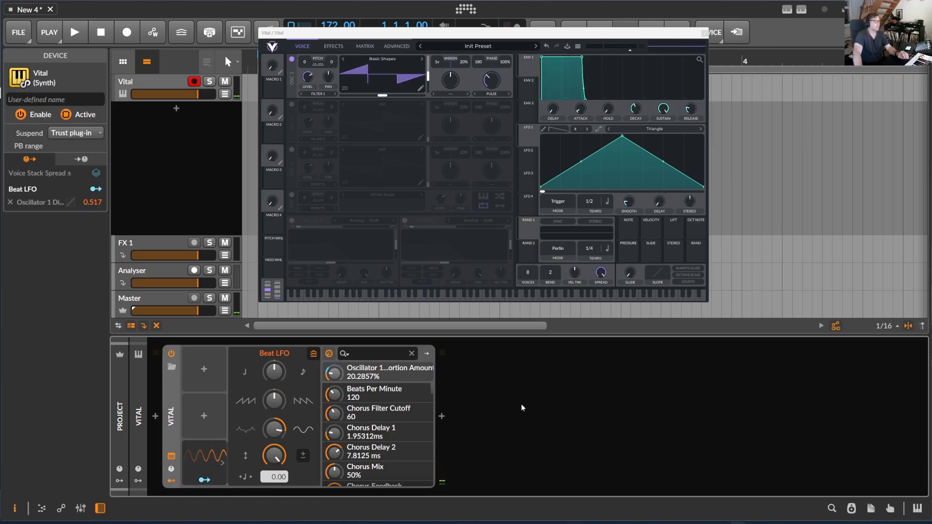
- Add a Multiband FX-2 container after Vital and set its crossover frequency to 462 Hz
left_click(439, 416)
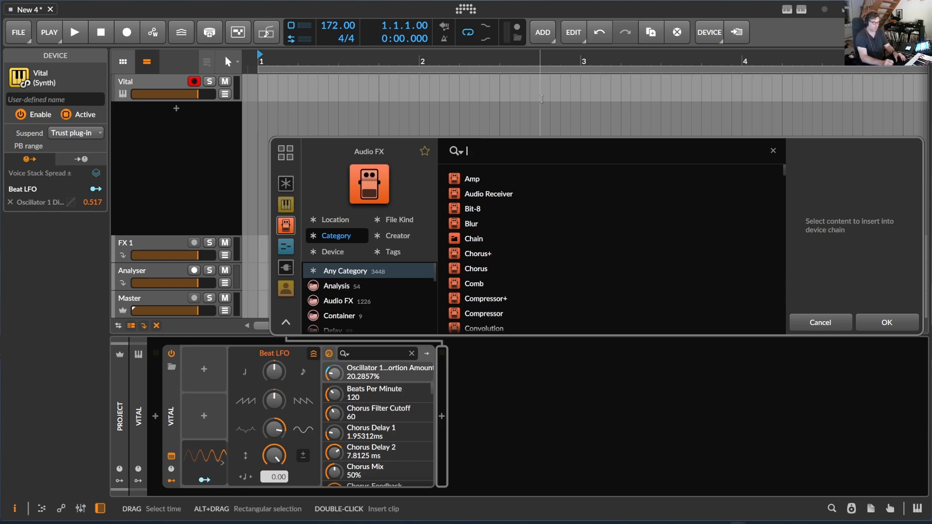
type("fx")
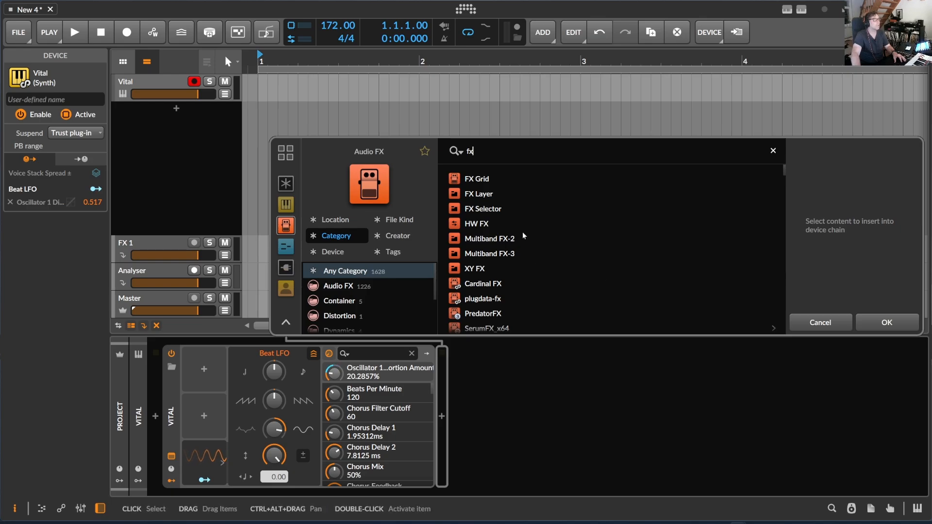
left_click(527, 238)
left_click(887, 323)
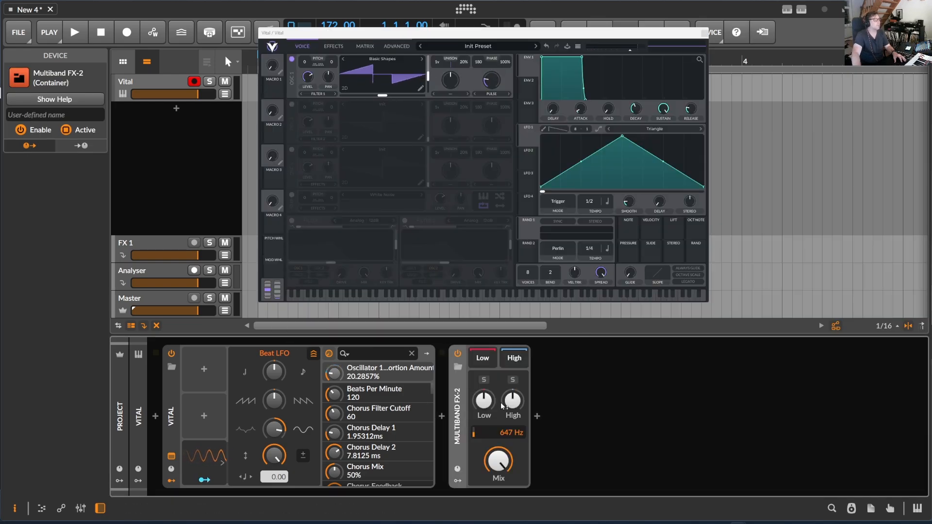
left_click_drag(513, 432, 514, 449)
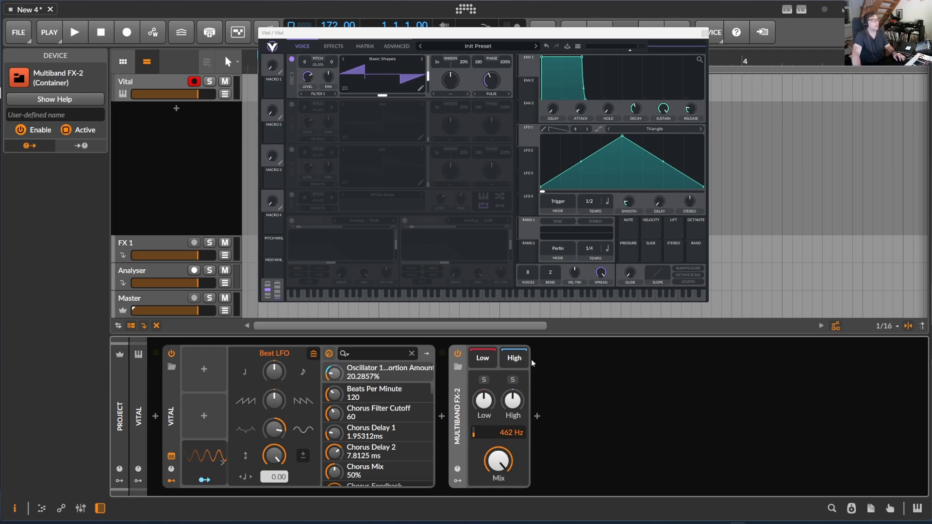
- Add a Chorus+ device after the Multiband FX-2 container and adjust its width and mix
left_click(537, 416)
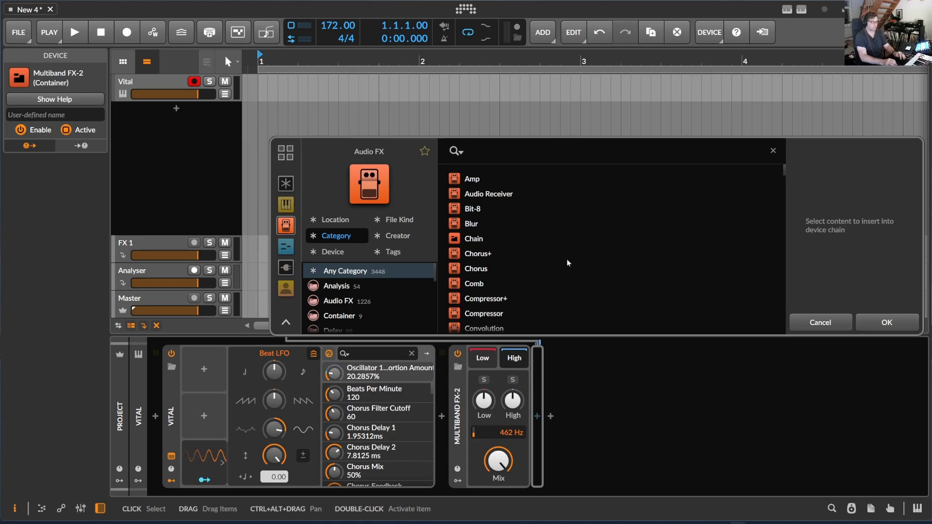
type("ch")
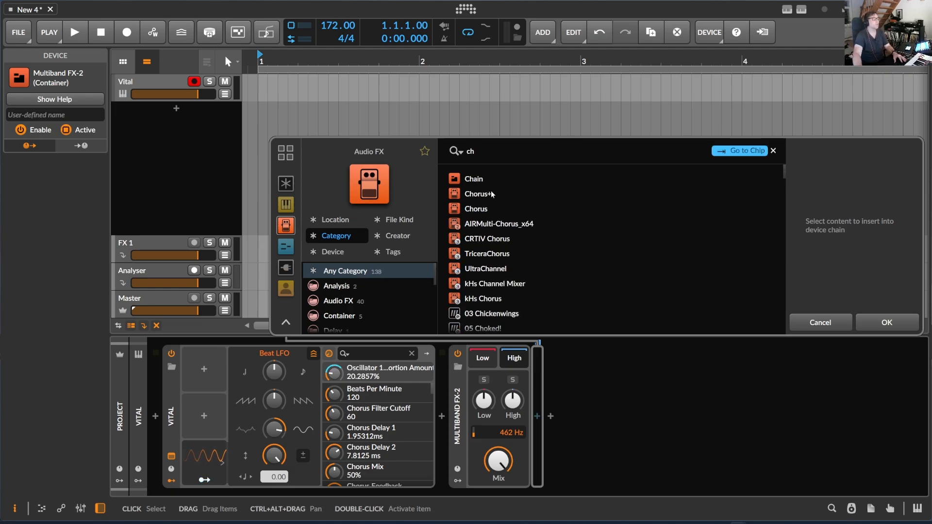
double_click(493, 193)
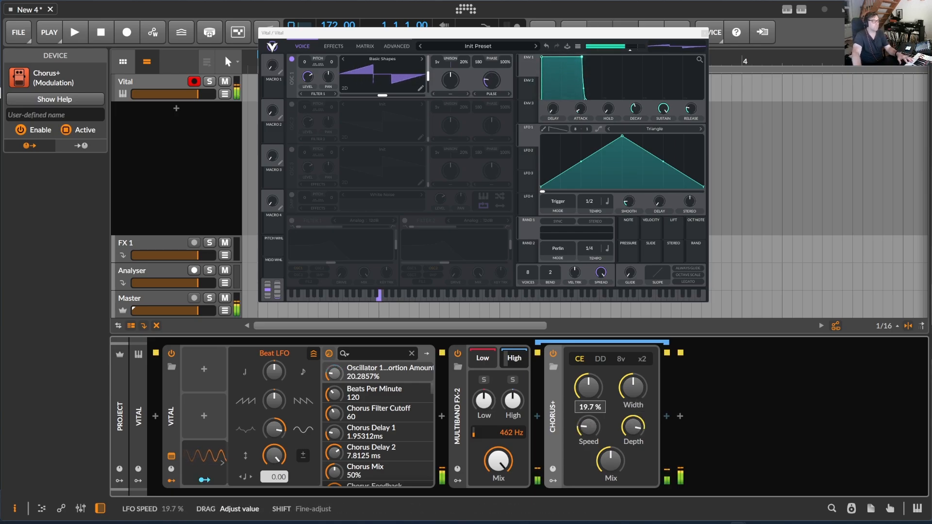
left_click_drag(642, 386, 642, 369)
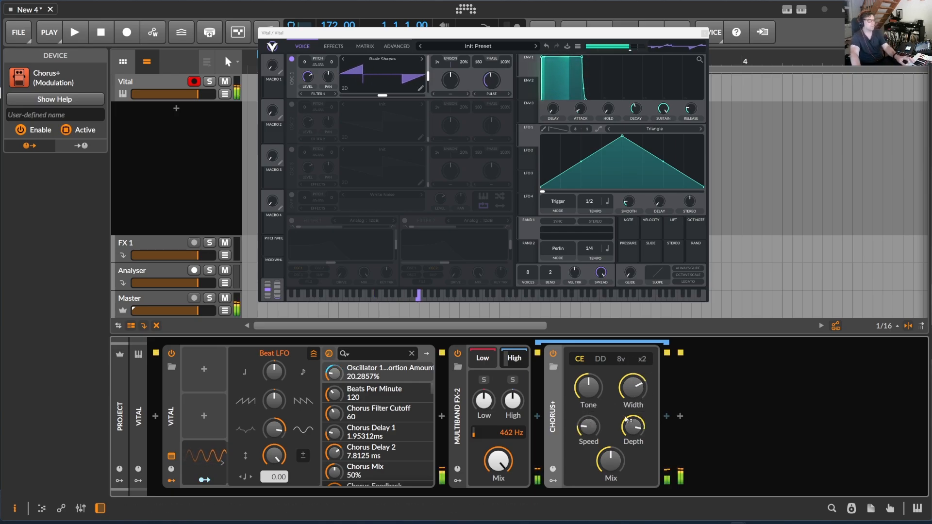
left_click_drag(610, 460, 581, 460)
- Set the Multiband FX-2 crossover frequency to 697 Hz
left_click_drag(515, 436, 514, 461)
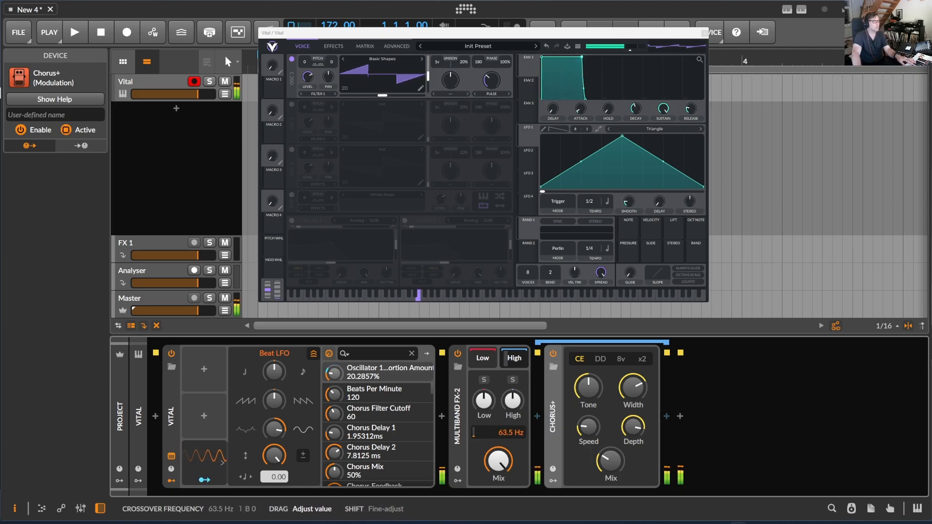
left_click_drag(512, 435, 512, 421)
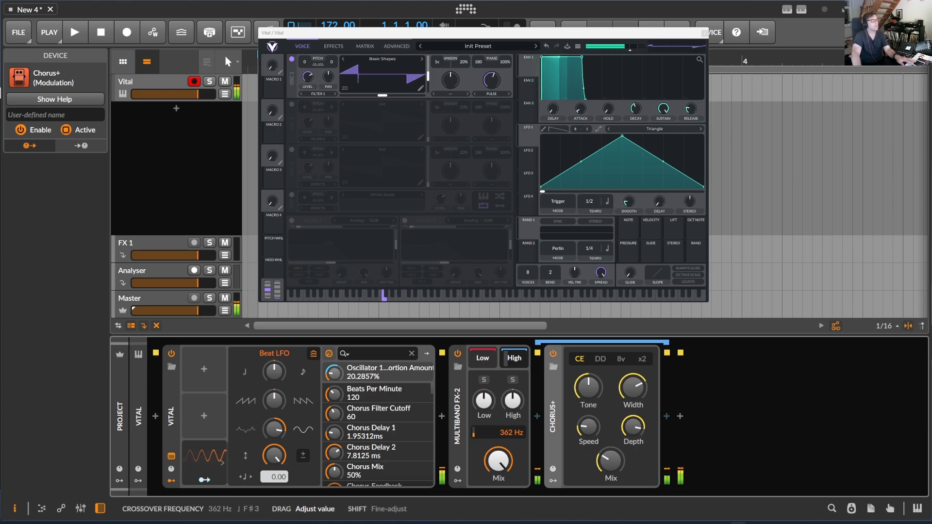
left_click_drag(512, 433, 512, 436)
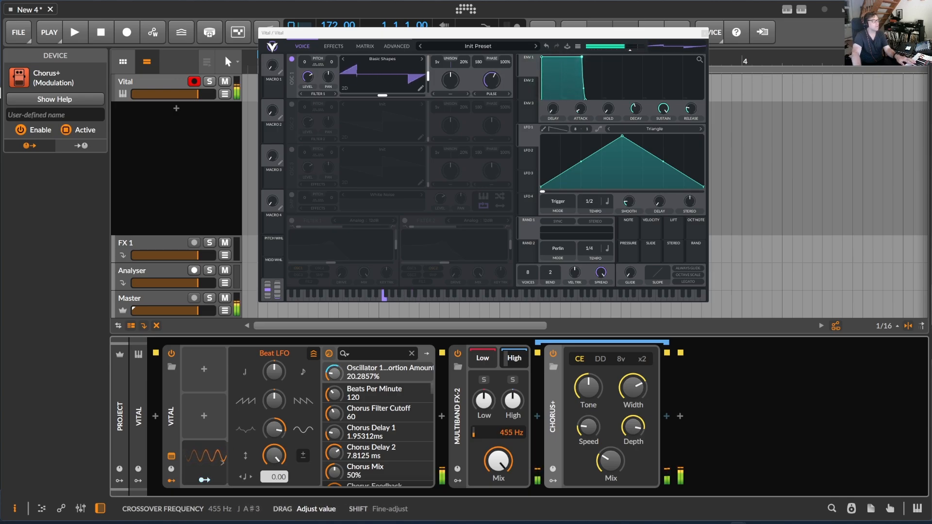
mouse_move(512, 433)
left_mouse_down()
mouse_move(512, 416)
mouse_move(505, 439)
left_mouse_up()
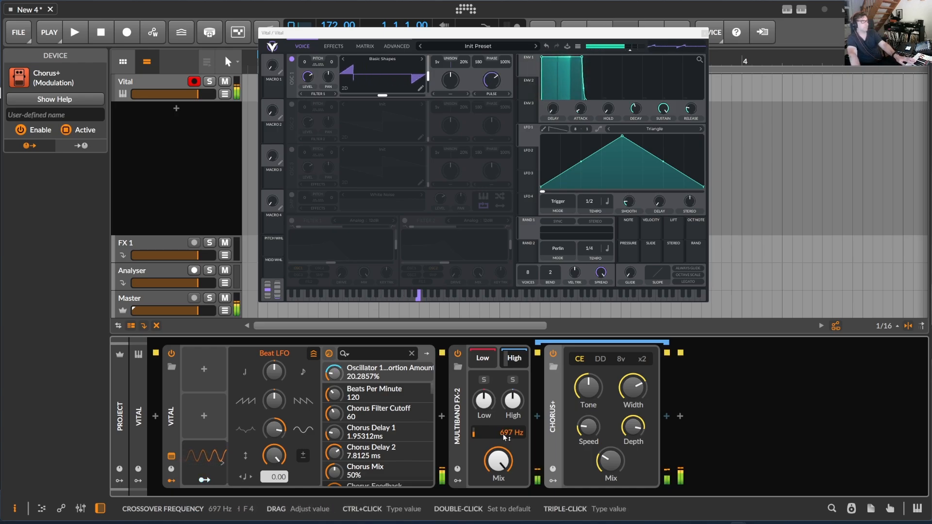
left_click_drag(499, 462, 499, 462)
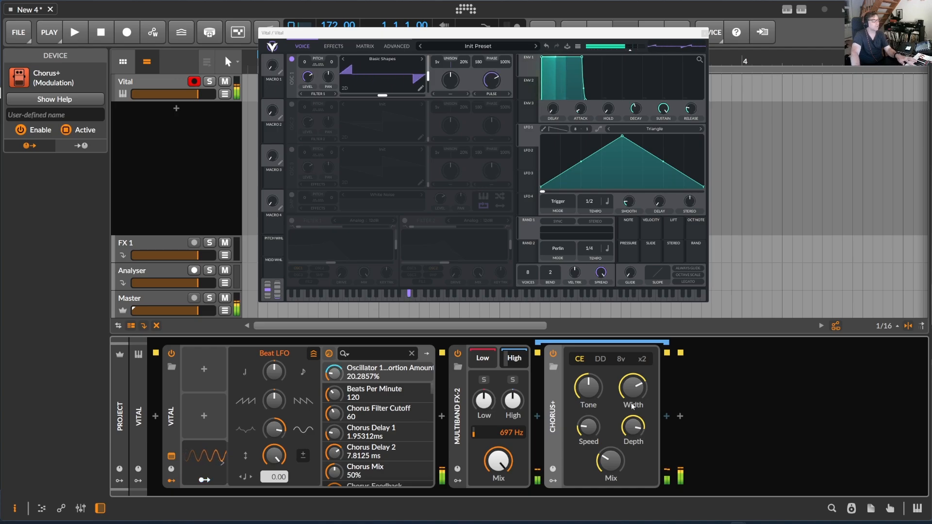
- Add a Multiband FX-3 container after the Chorus+ device
left_click(681, 417)
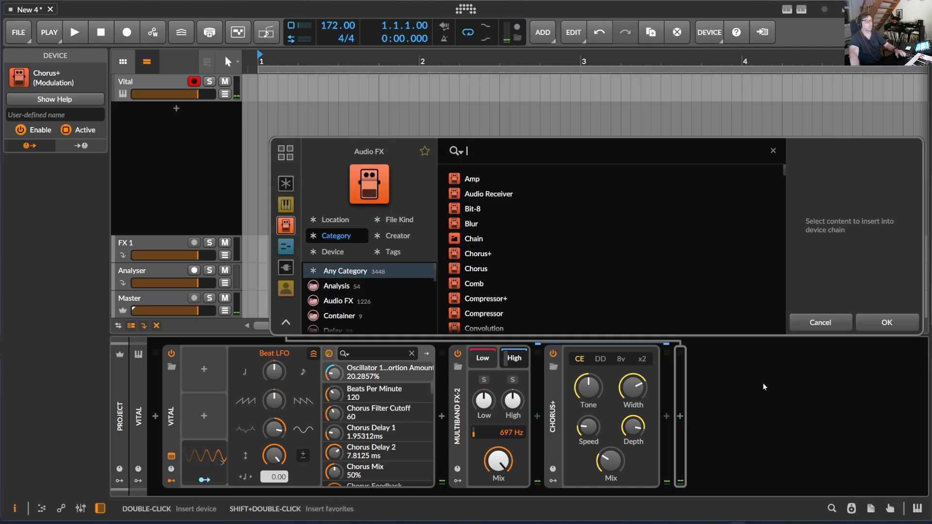
type("fx")
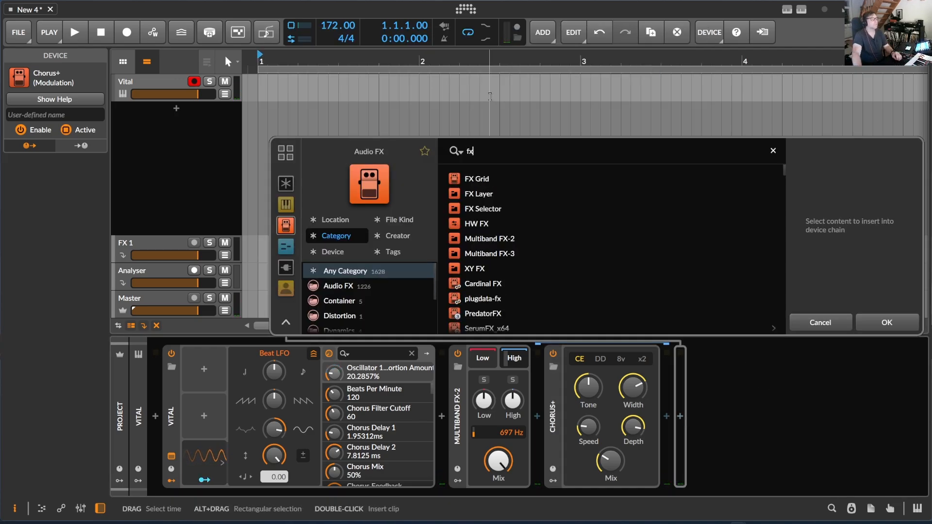
left_click(520, 253)
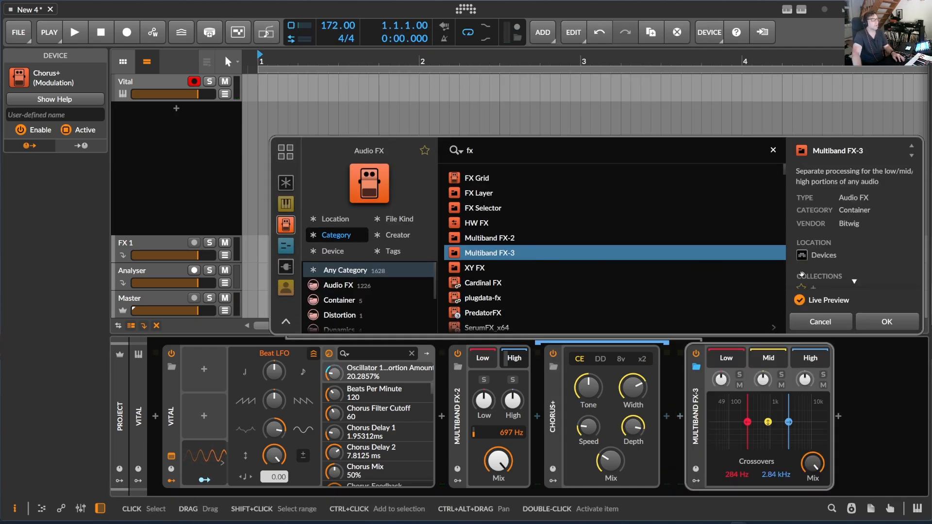
left_click(898, 325)
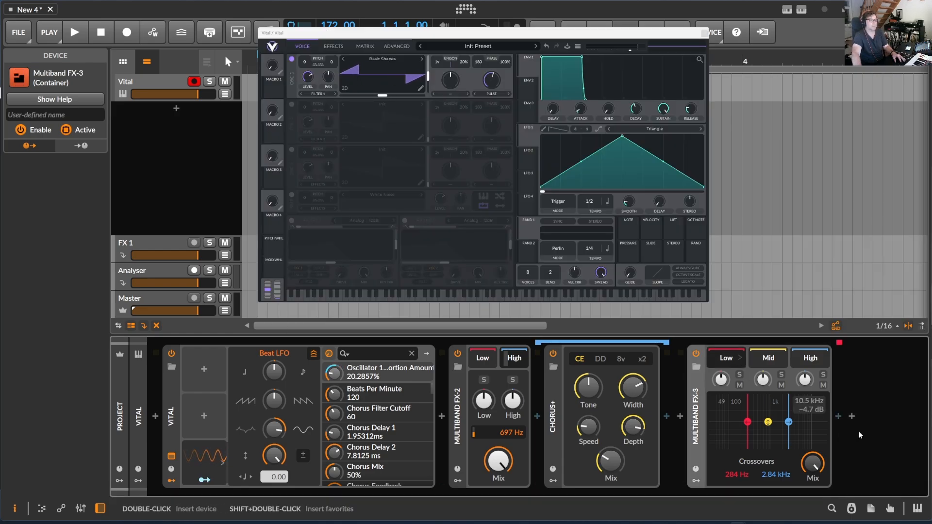
- Add a Filter+ device to the Multiband FX-3 low band and switch off its filter section
left_click(839, 417)
type("fil")
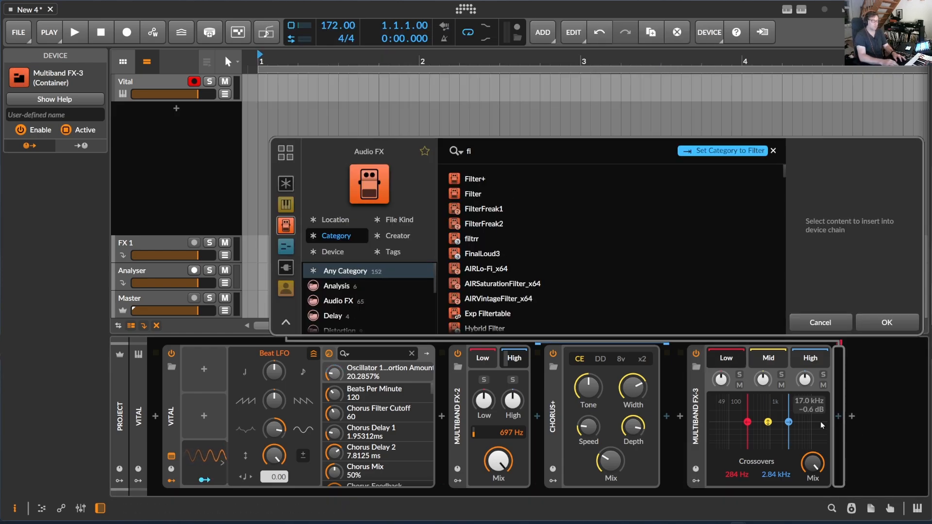
left_click(489, 181)
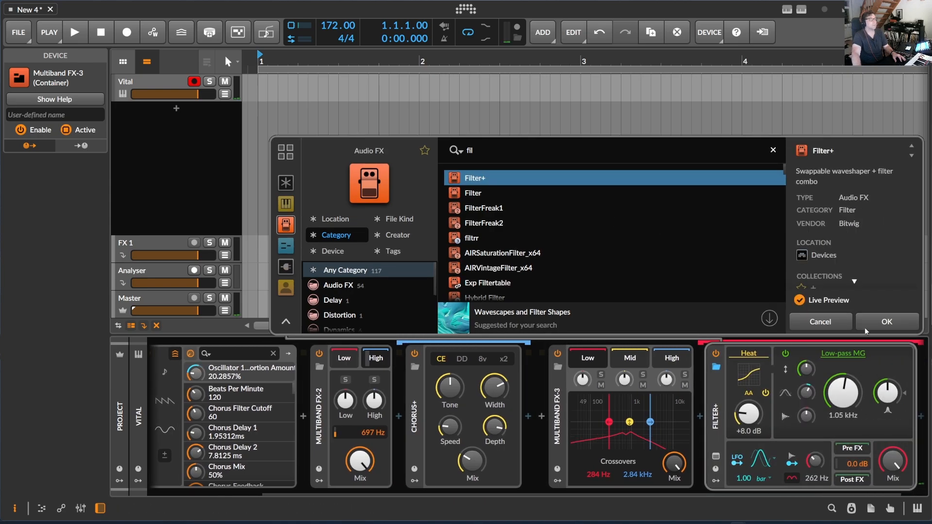
key("Return")
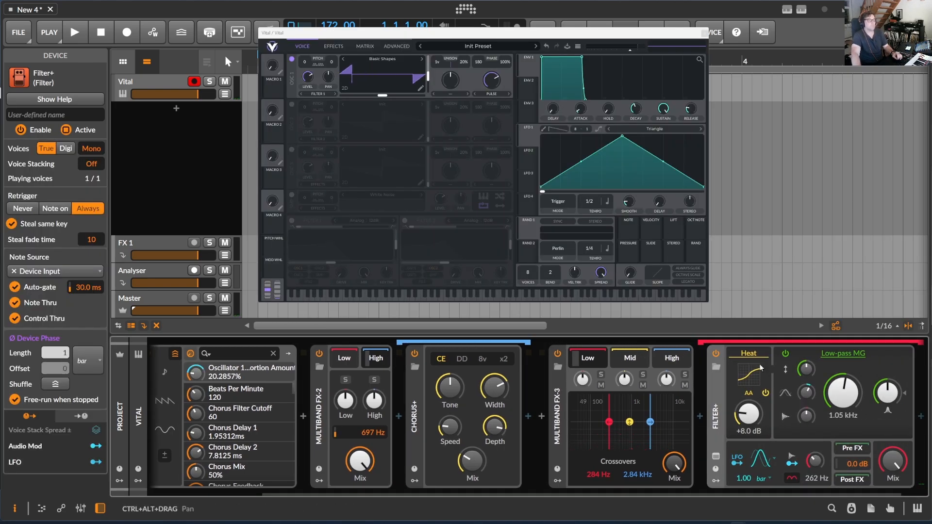
left_click(786, 354)
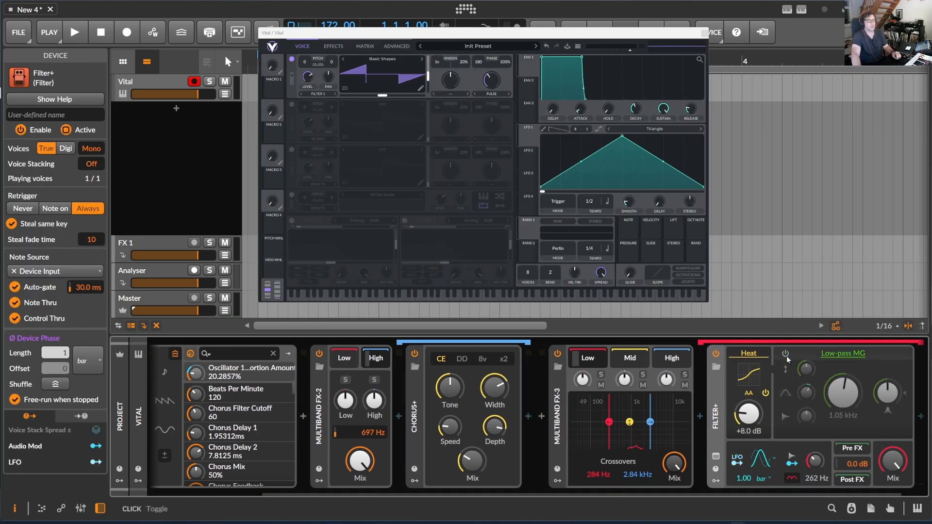
- Swap the low-band Filter+ waveshaper to Transfer and load the Saturation Soft curve
left_click(765, 362)
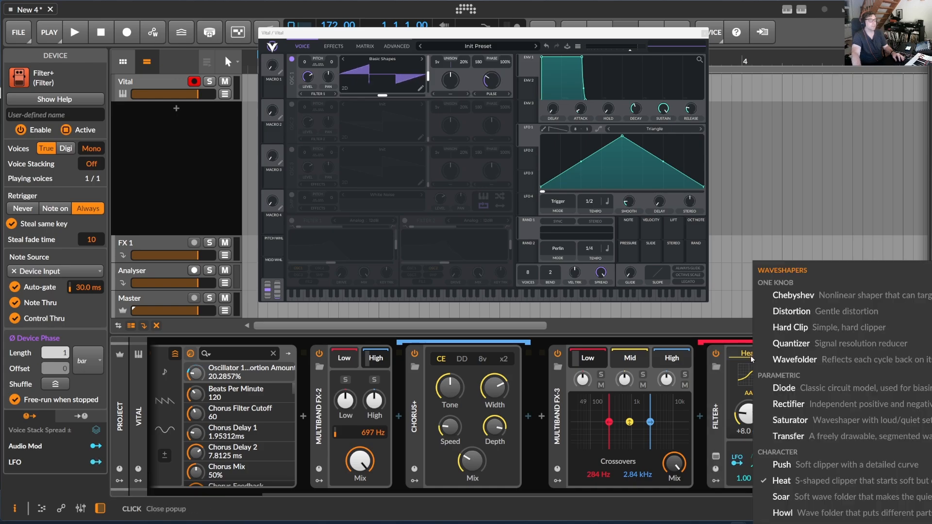
left_click(828, 430)
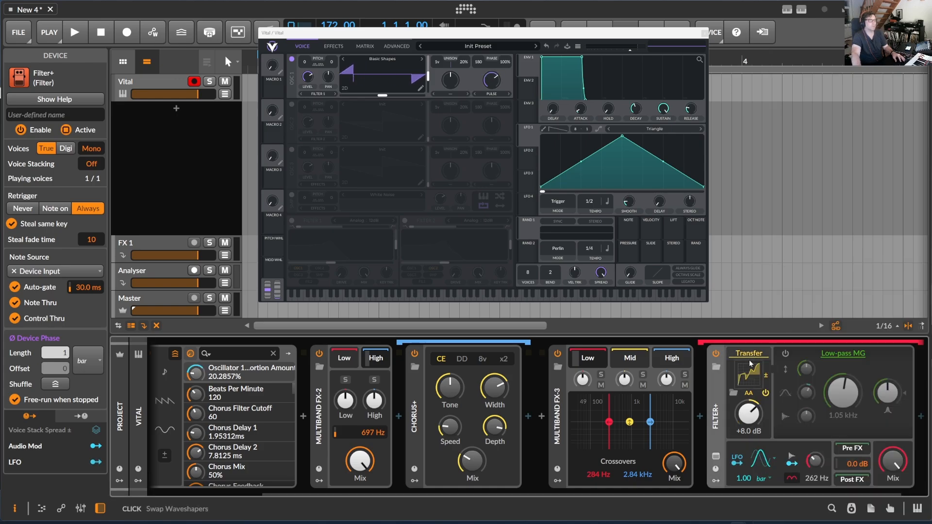
left_click(749, 375)
left_click_drag(672, 33, 523, 22)
left_click(691, 127)
scroll(512, 261, "down", 1)
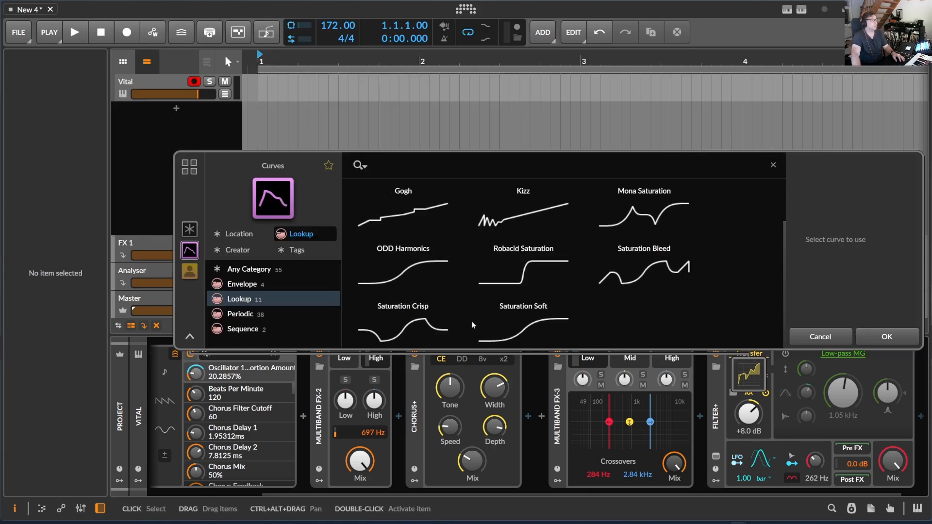
left_click(418, 321)
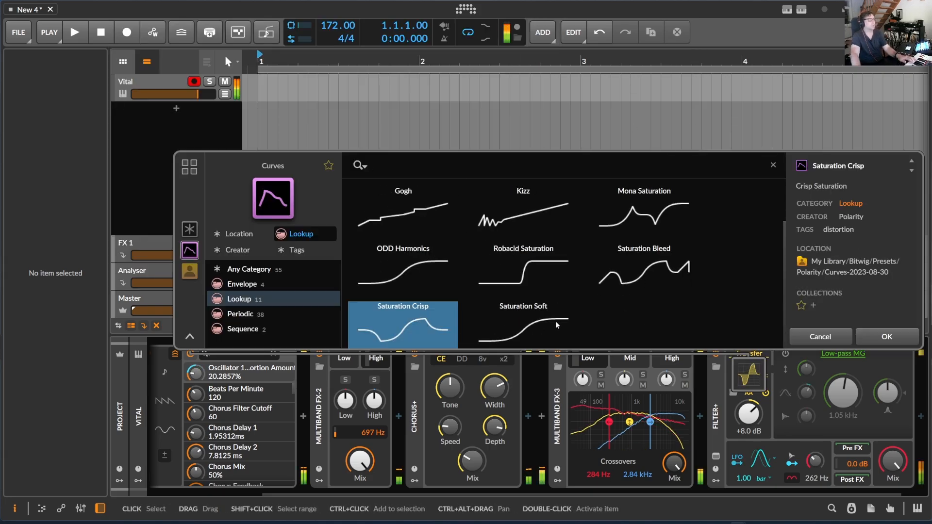
left_click(538, 334)
left_click(887, 337)
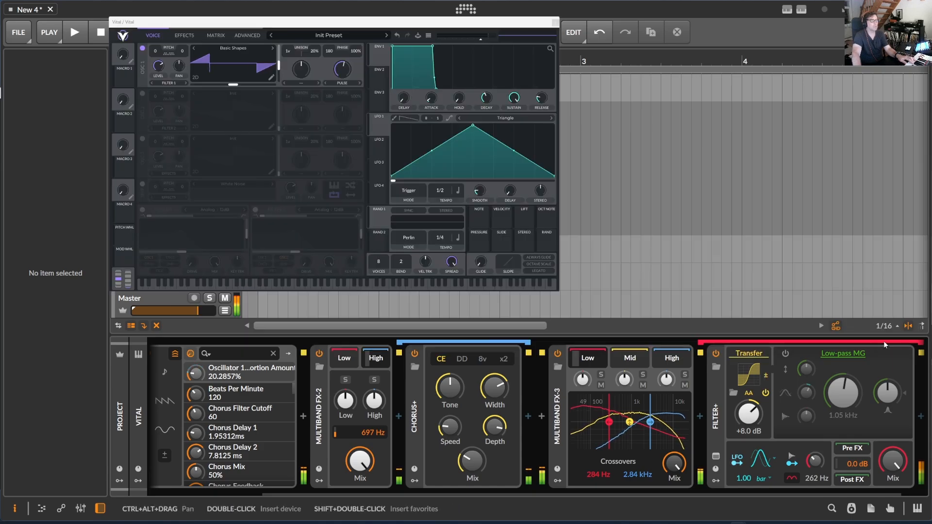
- Add a Filter+ device to the Multiband FX-3 mid band
left_click(644, 360)
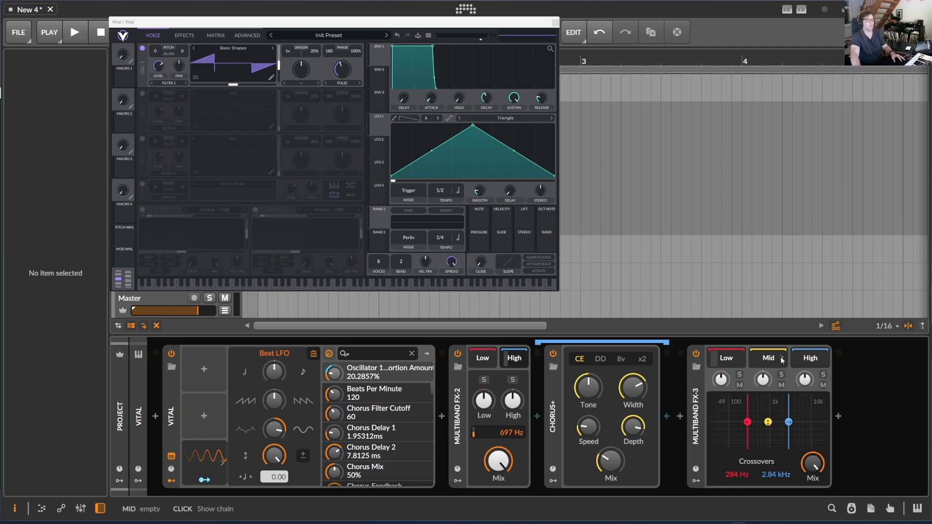
left_click(839, 416)
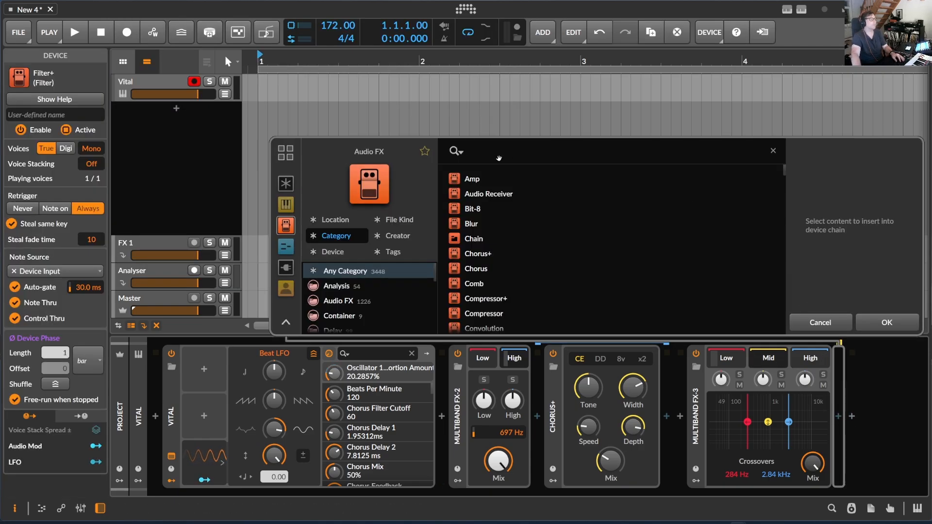
type("fil")
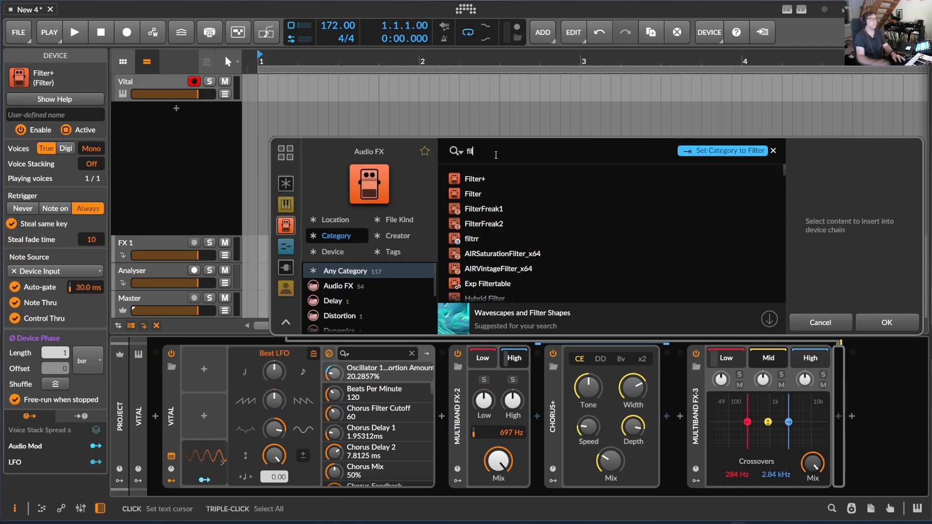
left_click(486, 180)
left_click(893, 326)
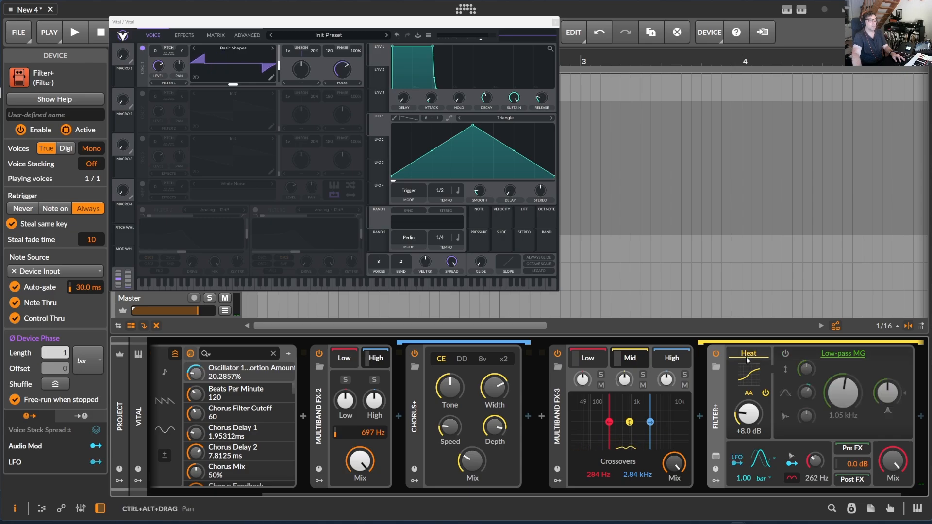
- Swap the mid-band Filter+ waveshaper to Transfer and load the Kizz curve after auditioning several curves
left_click(748, 355)
left_click(832, 431)
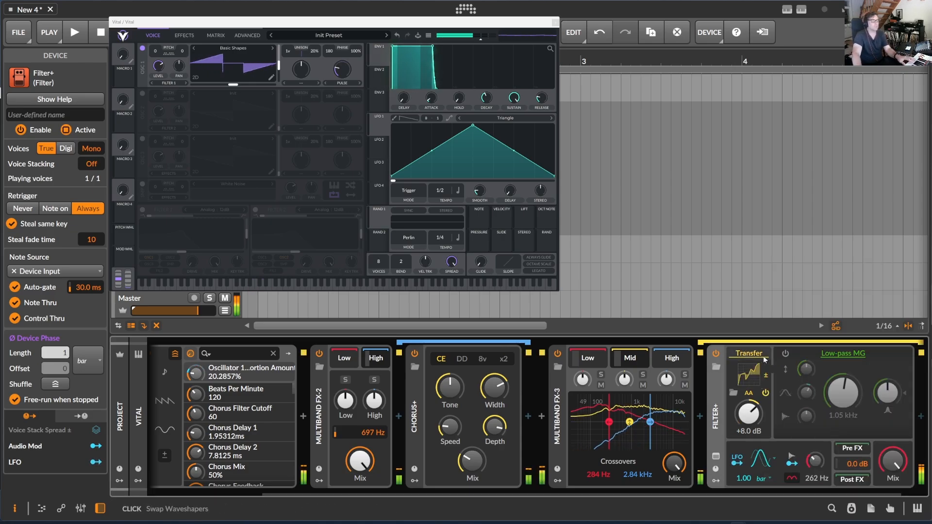
left_click(750, 369)
left_click(692, 127)
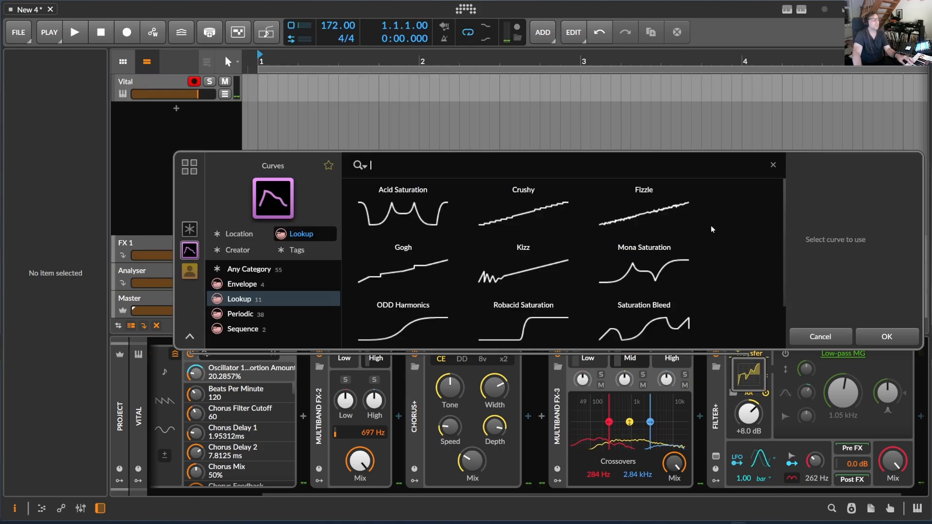
left_click(649, 273)
left_click(644, 325)
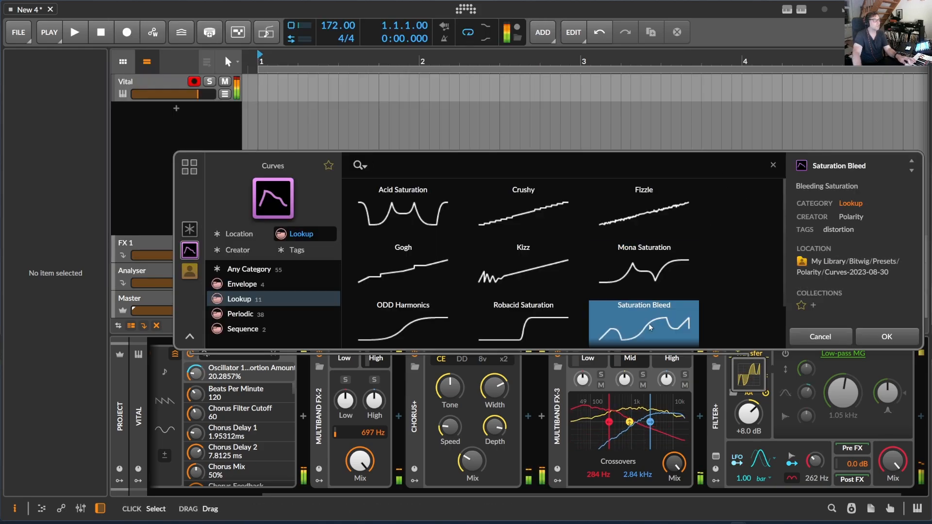
left_click(390, 324)
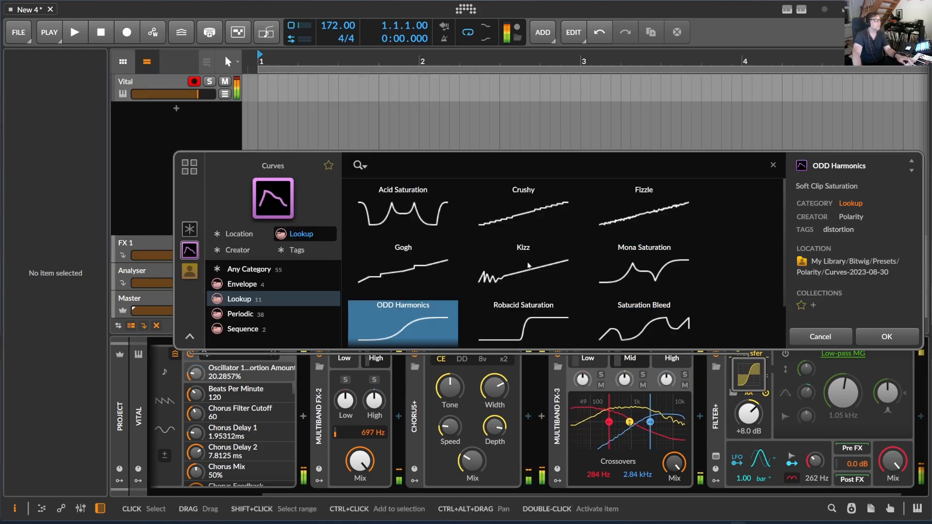
scroll(394, 328, "down", 1)
left_click(394, 326)
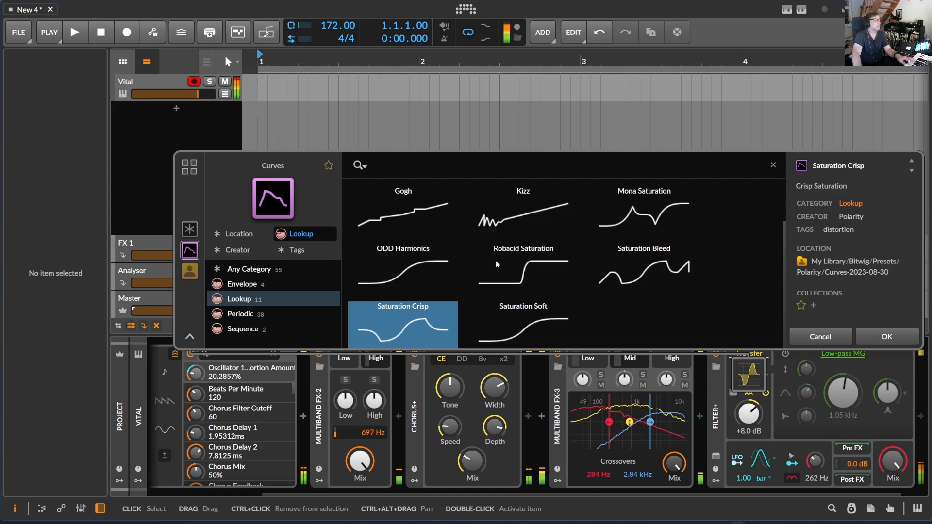
left_click(509, 218)
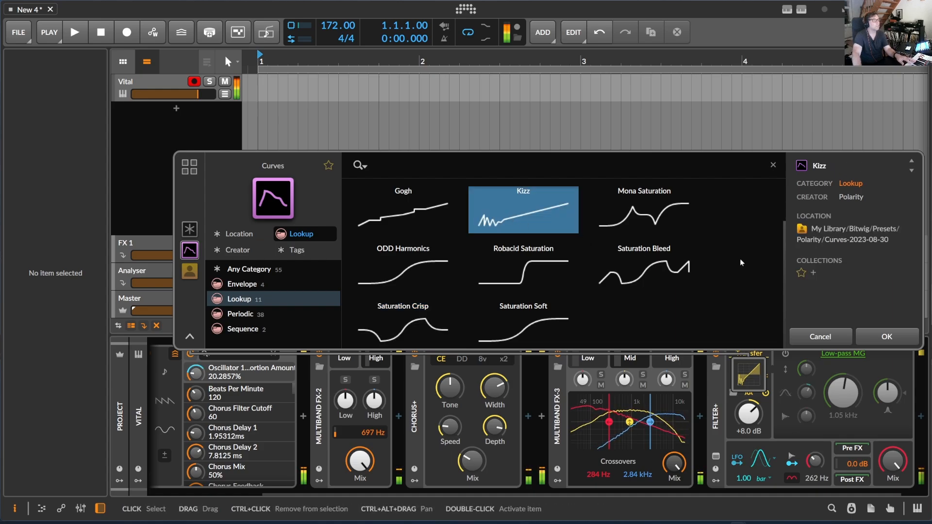
left_click(887, 336)
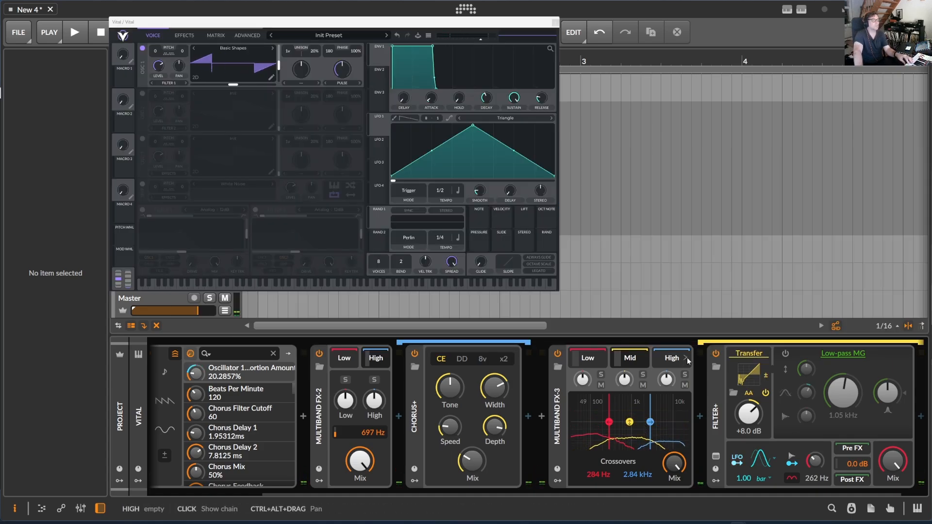
- Add a Filter+ device to the Multiband FX-3 high band and switch off its filter section
left_click(687, 361)
left_click(823, 362)
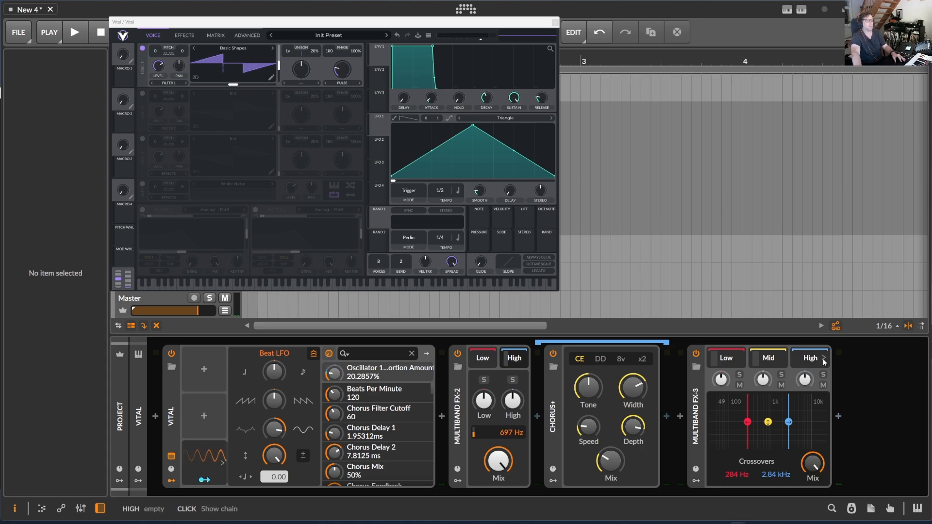
double_click(835, 415)
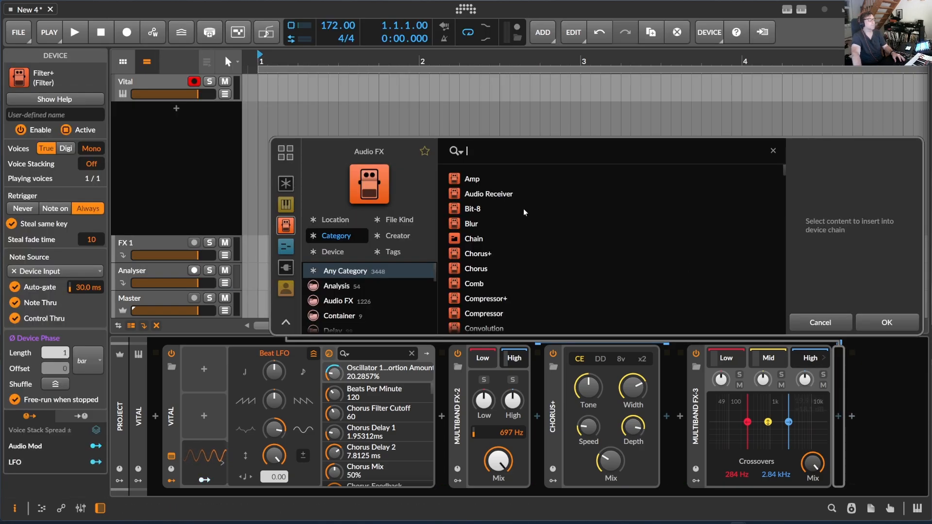
type("fil")
key("Return")
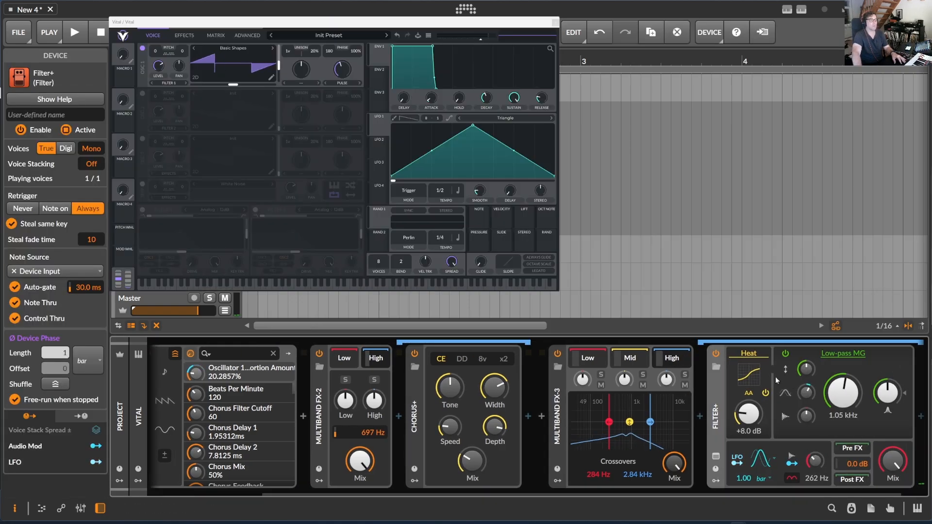
left_click(786, 355)
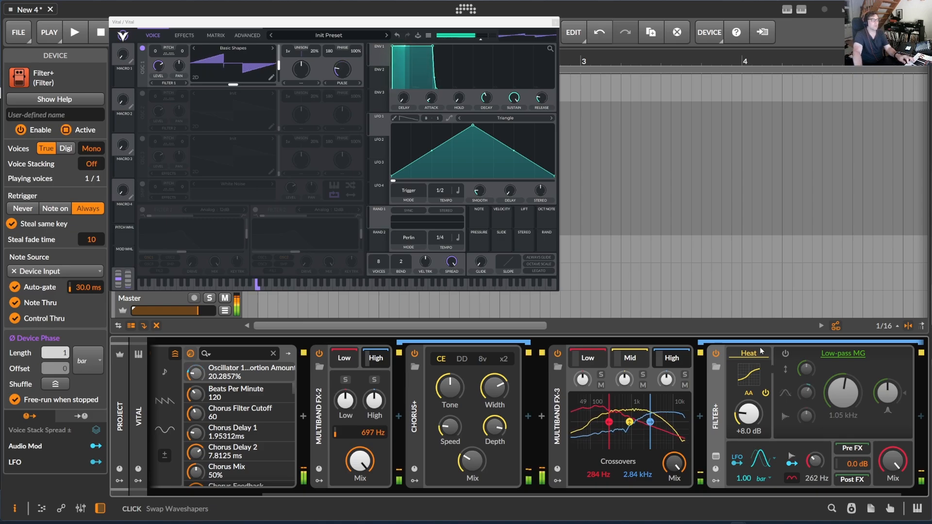
- Swap the high-band Filter+ waveshaper to Transfer and open its curve editor
left_click(758, 351)
left_click(814, 436)
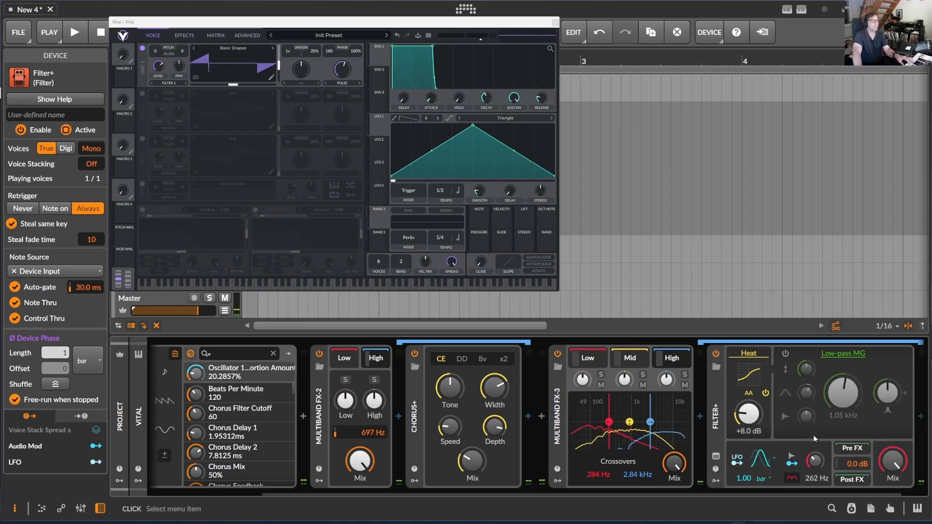
left_click(747, 372)
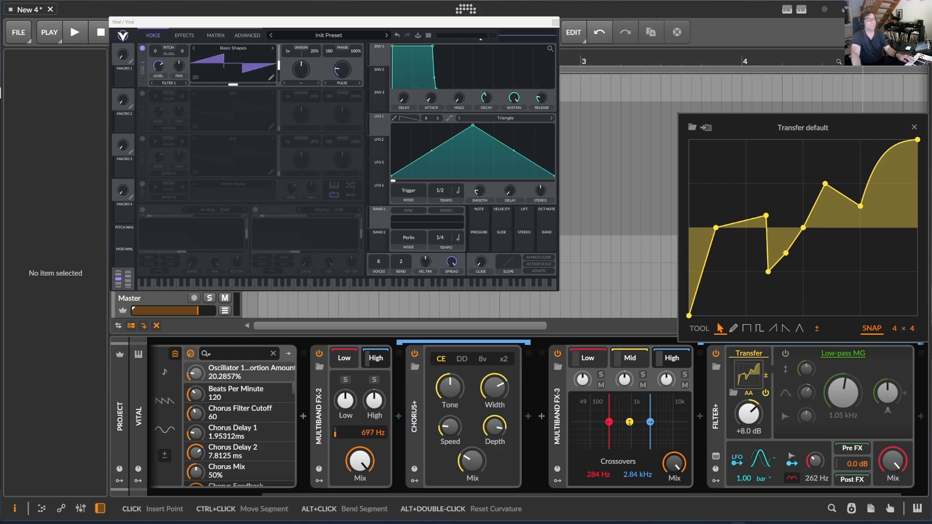
left_click(707, 128)
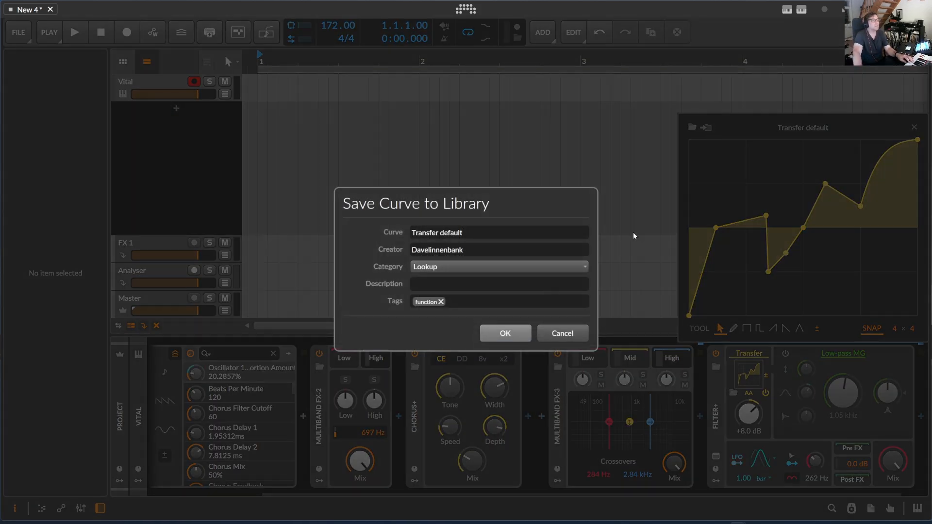
left_click(563, 334)
- Load the Saturation Soft curve into the high-band Filter+ Transfer waveshaper after auditioning several curves
left_click(692, 127)
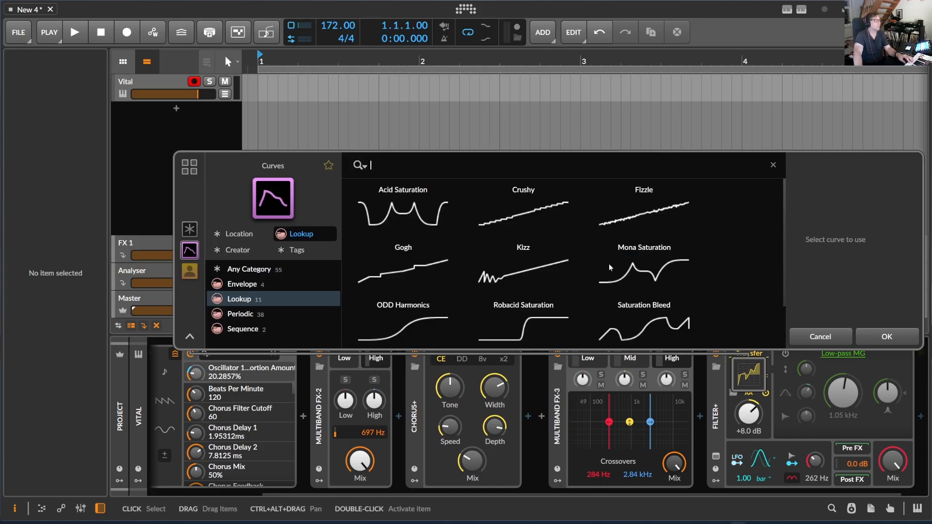
left_click(651, 268)
left_click(646, 324)
left_click(524, 324)
left_click(424, 322)
left_click(494, 324)
left_click(637, 323)
scroll(663, 287, "down", 1)
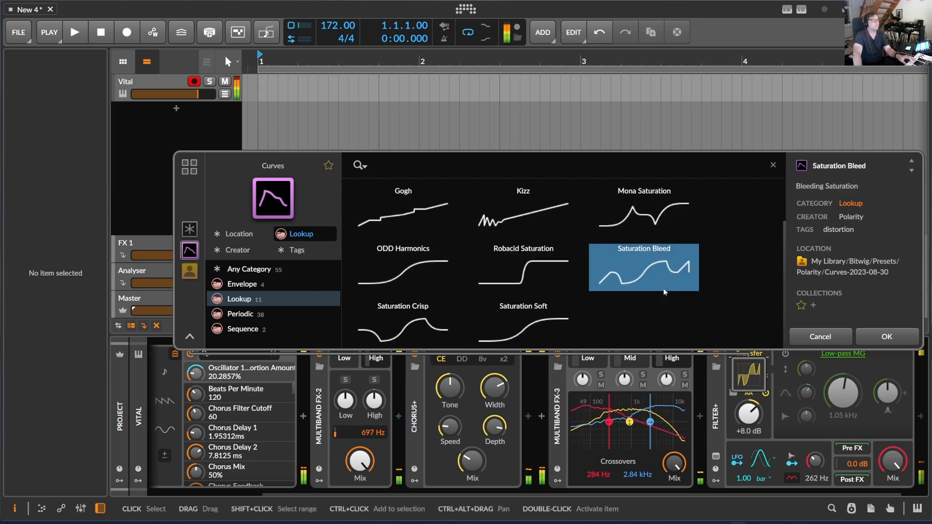
left_click(489, 323)
left_click(430, 324)
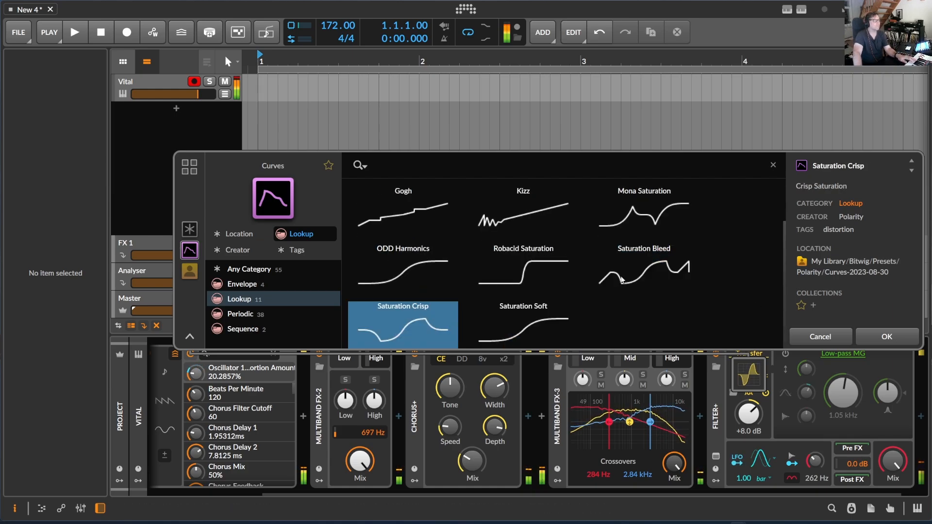
left_click(632, 275)
left_click(436, 323)
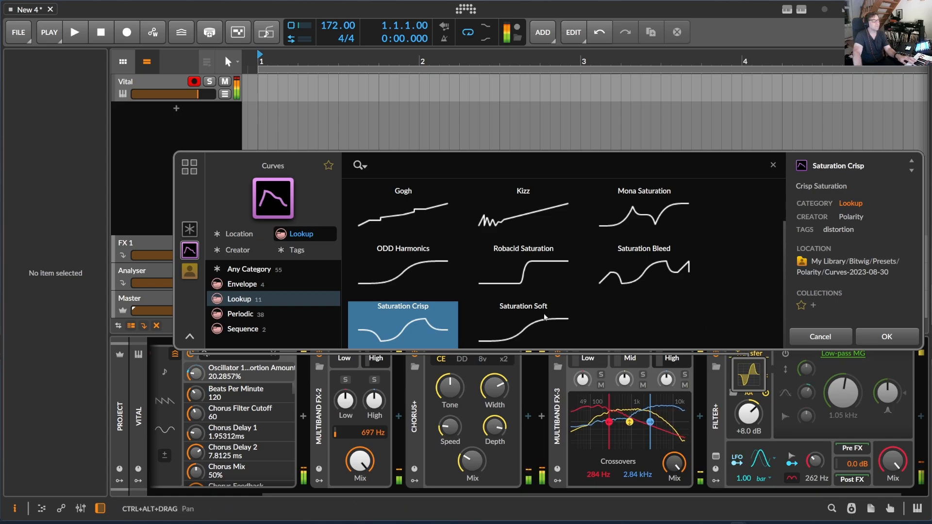
left_click(523, 324)
left_click(886, 337)
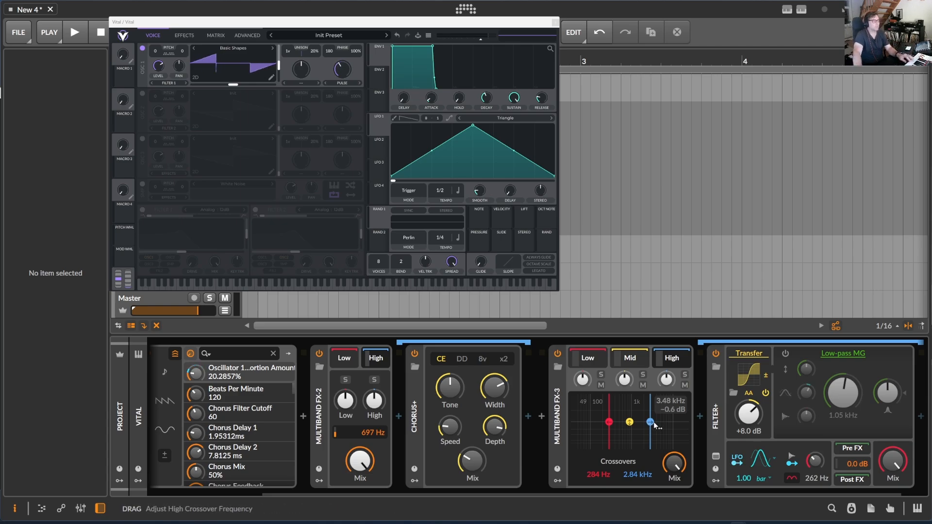
- Set the Multiband FX-3 high crossover to 5.86 kHz and raise the container's Mix
mouse_move(654, 423)
left_mouse_down()
mouse_move(673, 427)
mouse_move(644, 422)
mouse_move(666, 423)
mouse_move(641, 431)
left_mouse_up()
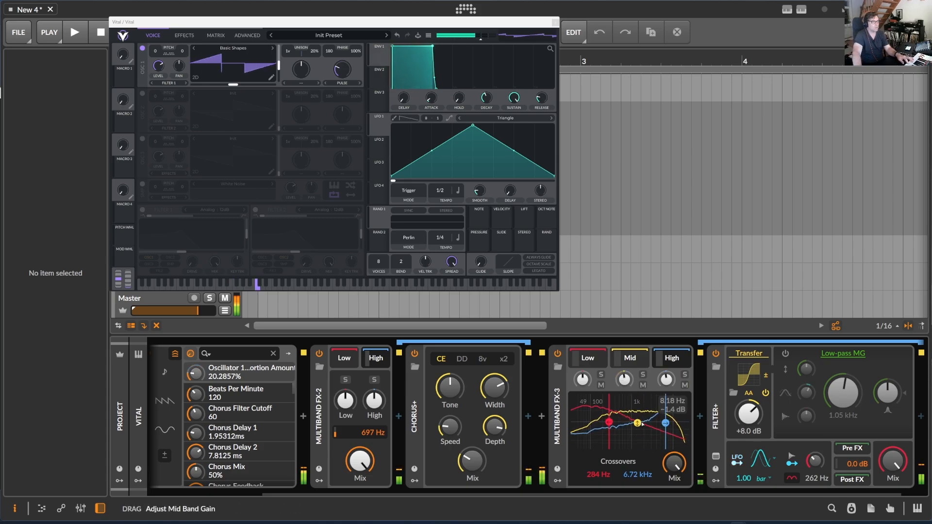
left_click_drag(665, 423, 639, 421)
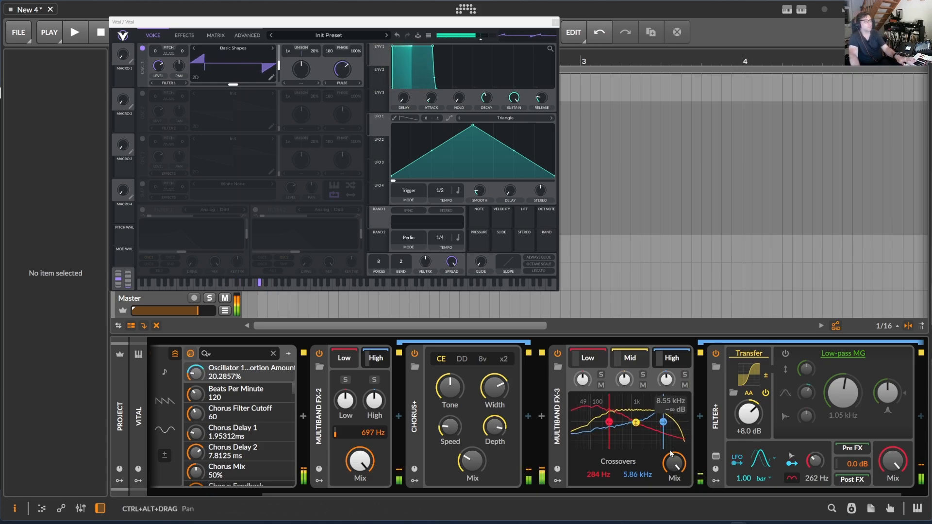
left_click_drag(674, 462, 674, 447)
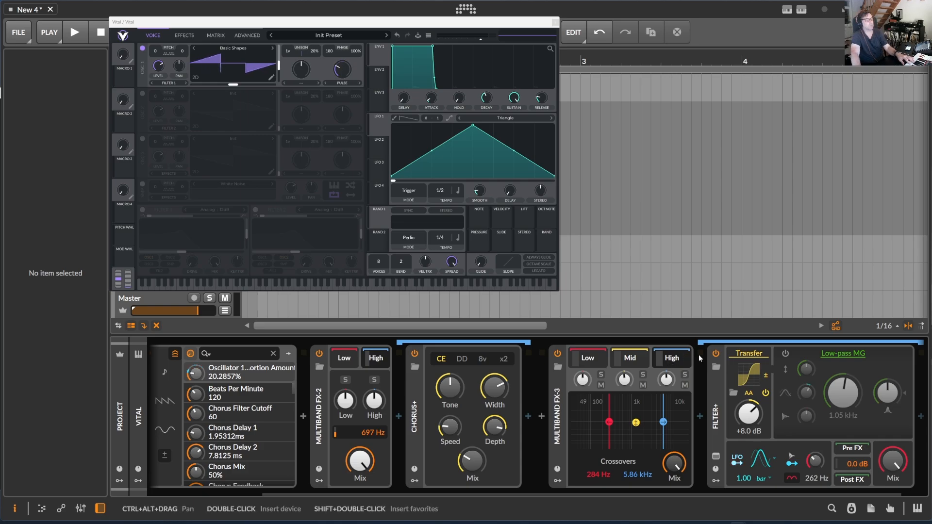
- Adjust the Mix of the high-band Filter+ device
left_click_drag(898, 467, 897, 505)
mouse_move(892, 460)
left_mouse_down()
mouse_move(892, 472)
mouse_move(893, 432)
mouse_move(892, 463)
left_mouse_up()
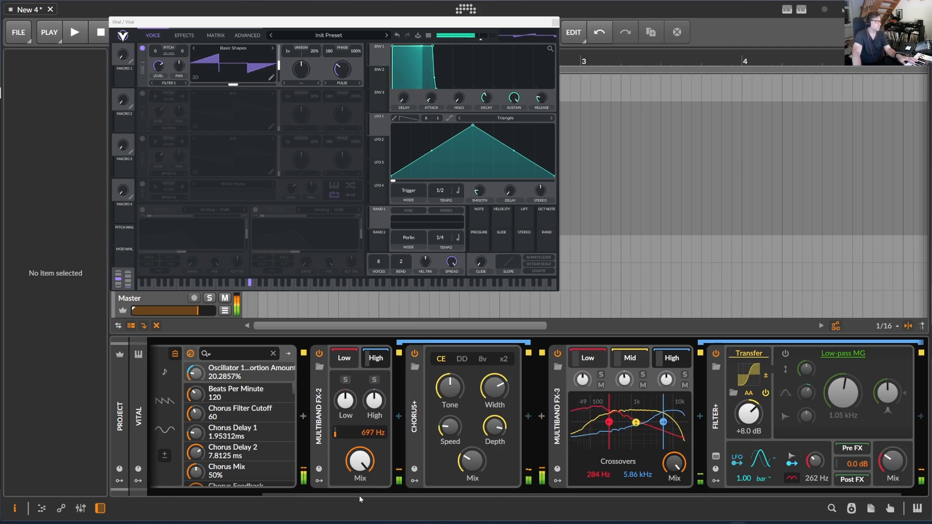
- Add a Filter device after Multiband FX-3 and set its cutoff frequency to about 19.9 kHz
scroll(359, 499, "right", 2)
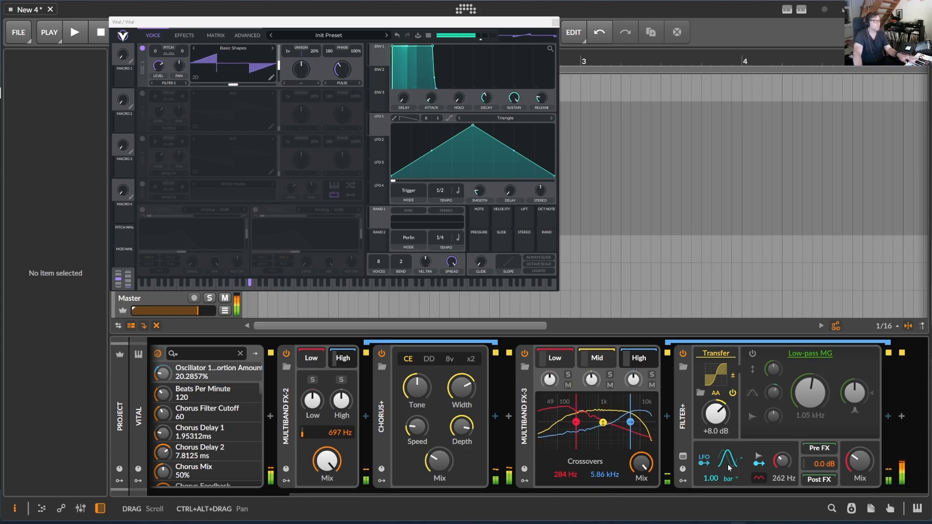
left_click(905, 416)
left_click(905, 417)
type("fil")
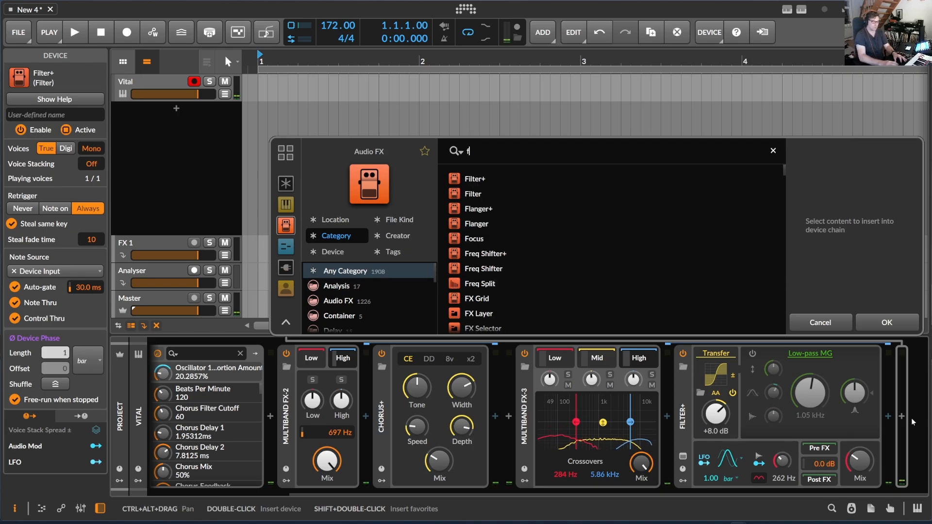
left_click(485, 194)
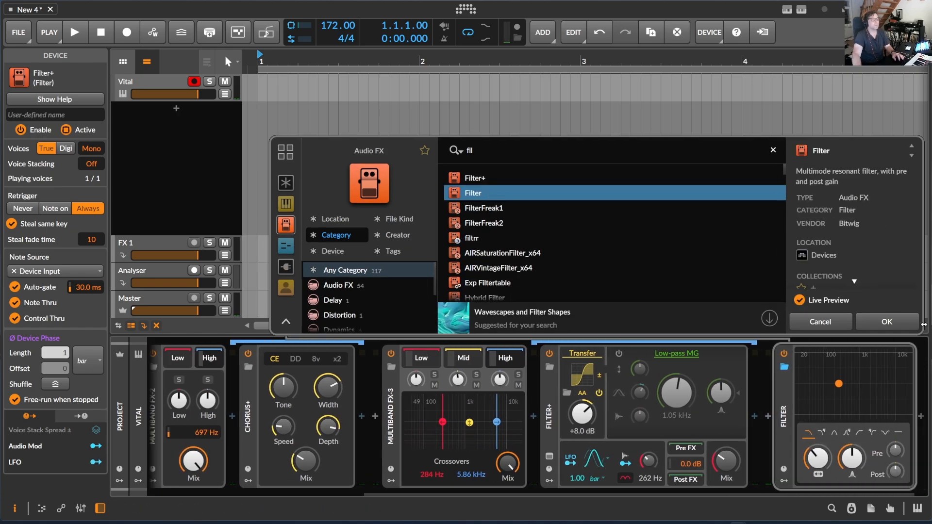
left_click(887, 323)
mouse_move(899, 438)
left_mouse_down()
mouse_move(836, 448)
mouse_move(894, 447)
mouse_move(835, 449)
mouse_move(892, 451)
left_mouse_up()
left_click_drag(552, 494, 739, 496)
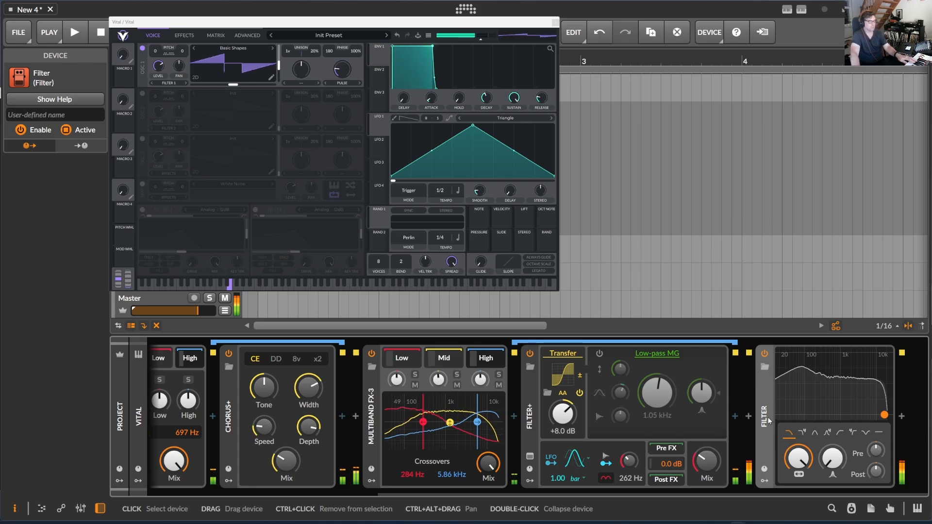
mouse_move(799, 458)
left_mouse_down()
mouse_move(798, 508)
mouse_move(802, 461)
left_mouse_up()
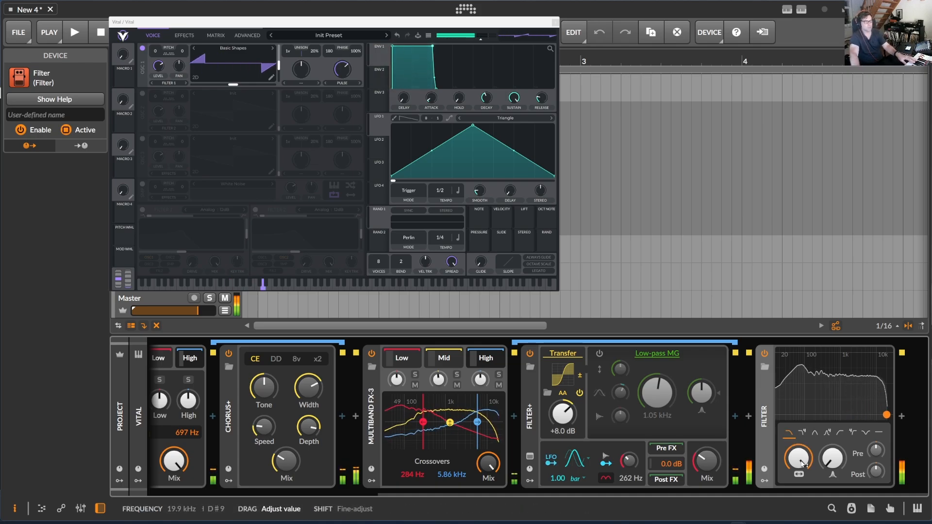
- Insert the Thermal plugin after the Filter and reposition its window
left_click(901, 416)
type("ther")
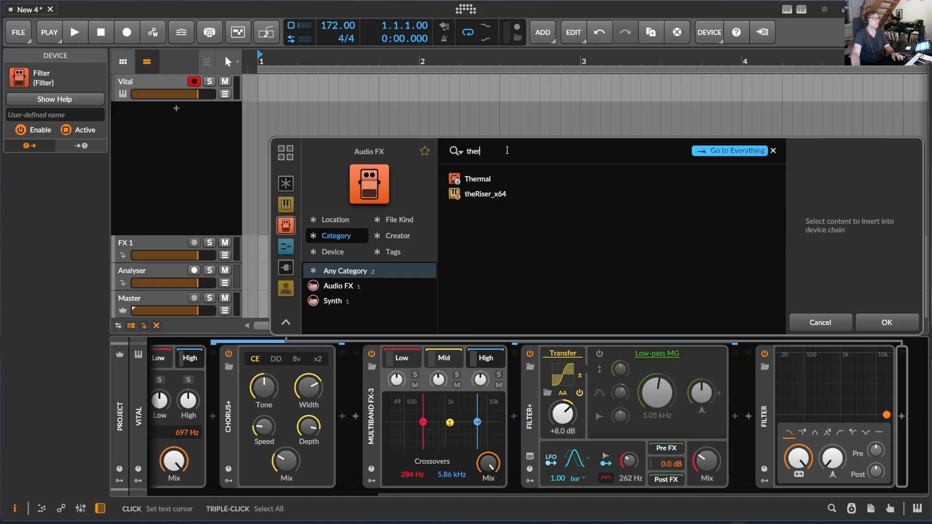
left_click(478, 179)
left_click(896, 322)
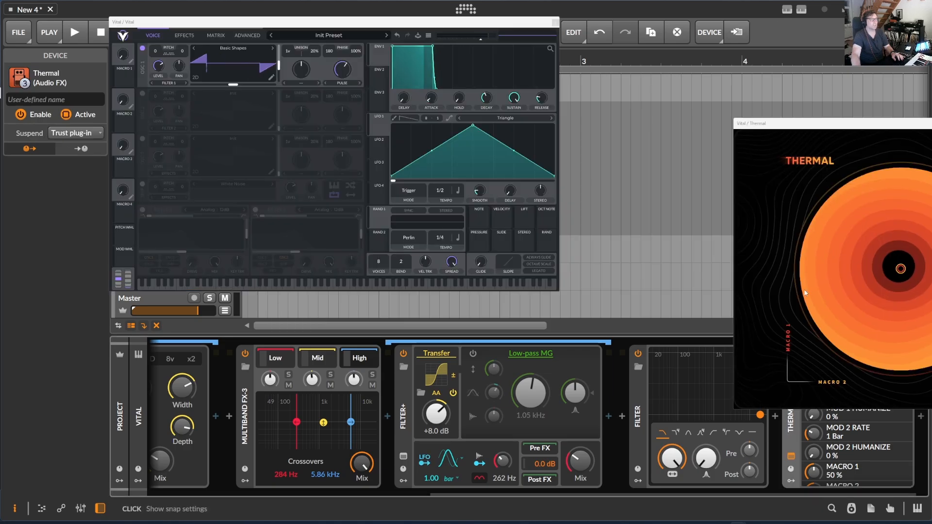
left_click_drag(914, 123, 441, 55)
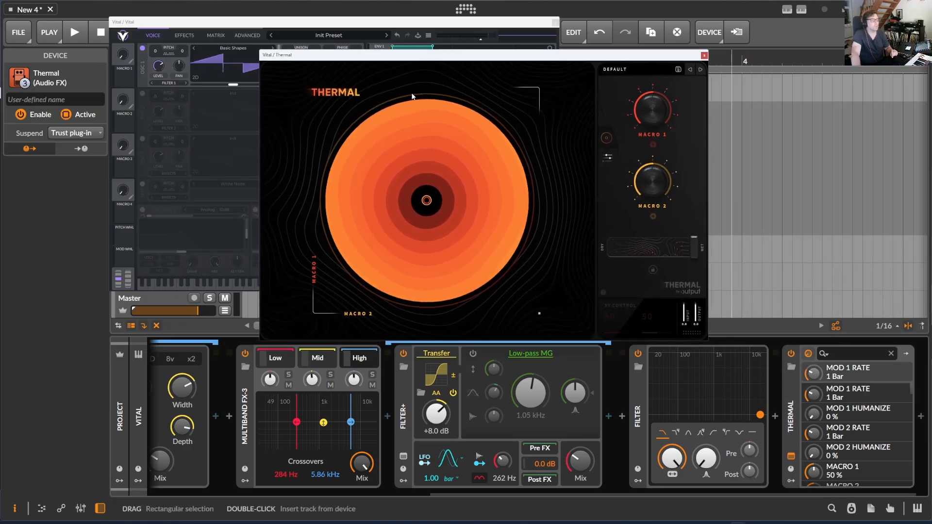
- Add a Multiband FX-2 container before Thermal and move Thermal into its high band
left_click(776, 417)
type("fx")
left_click(578, 238)
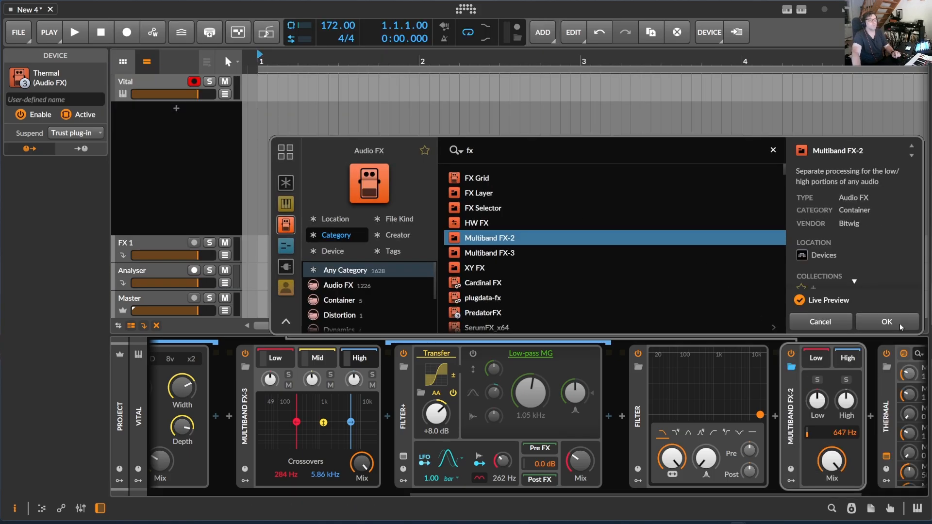
left_click(900, 323)
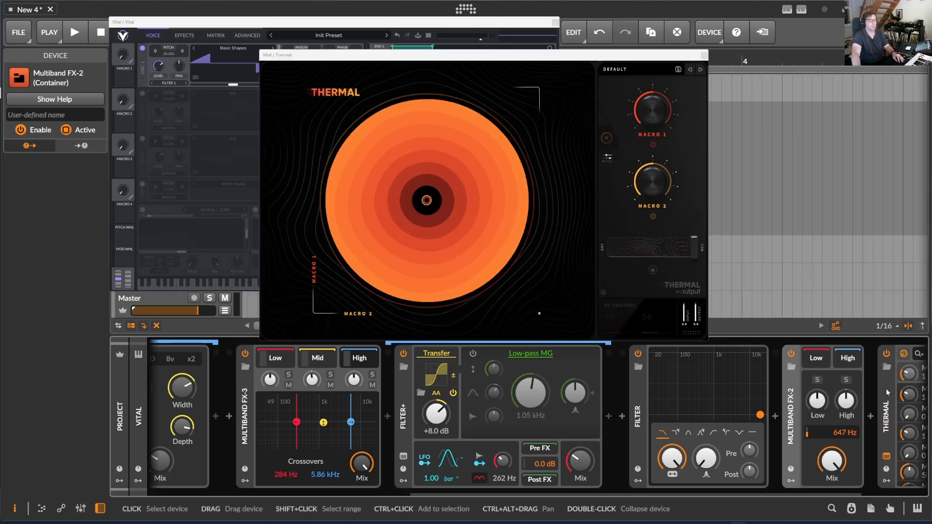
scroll(608, 492, "right", 3)
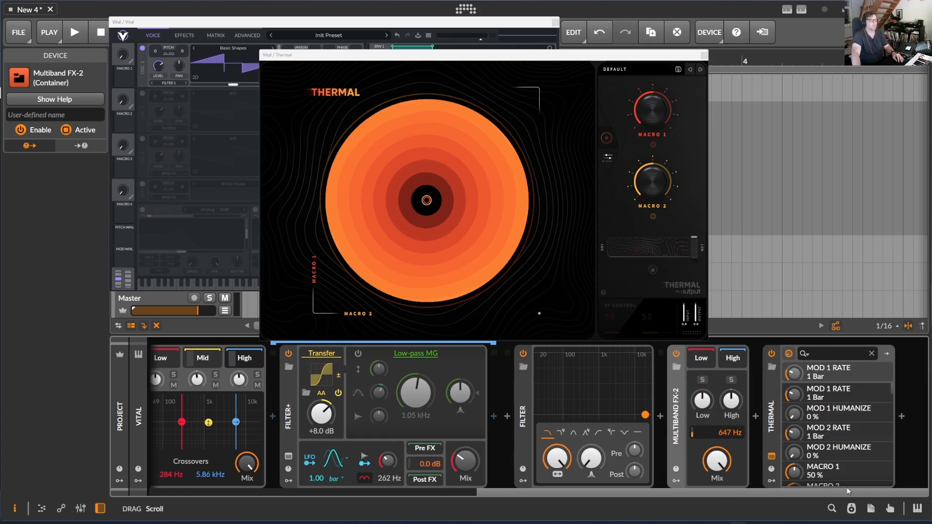
left_click(766, 380)
scroll(735, 360, "left", 3)
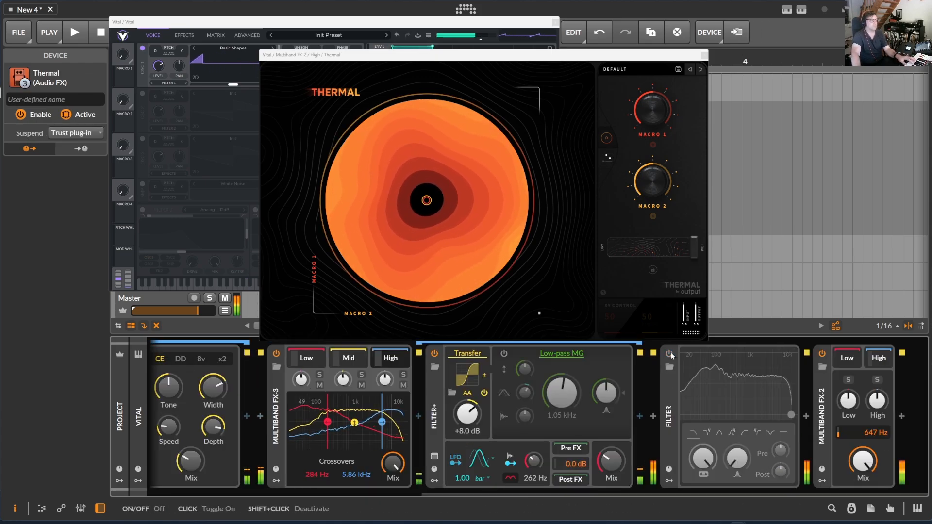
- Load Thermal's Wobble Tracer preset from the Ignition expansion and adjust its Wobble macro
left_click(627, 70)
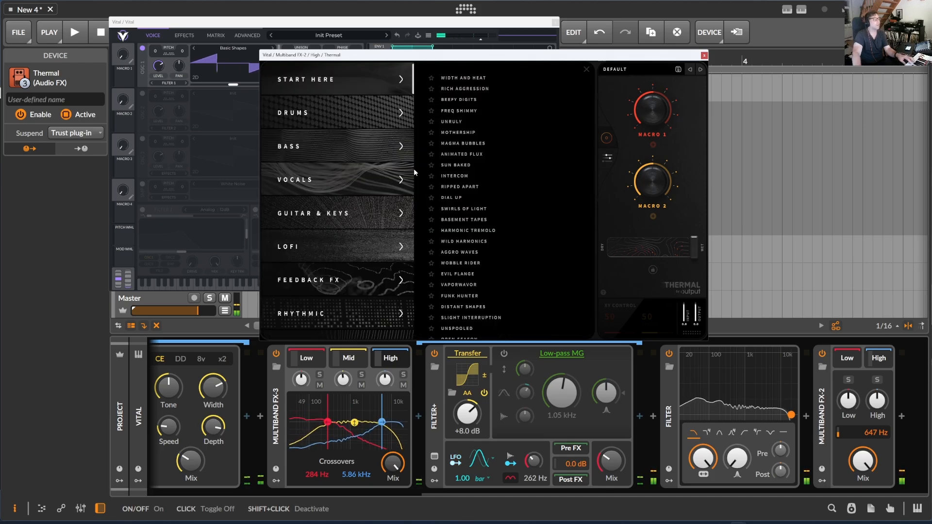
scroll(348, 263, "down", 5)
left_click(311, 292)
scroll(494, 230, "down", 8)
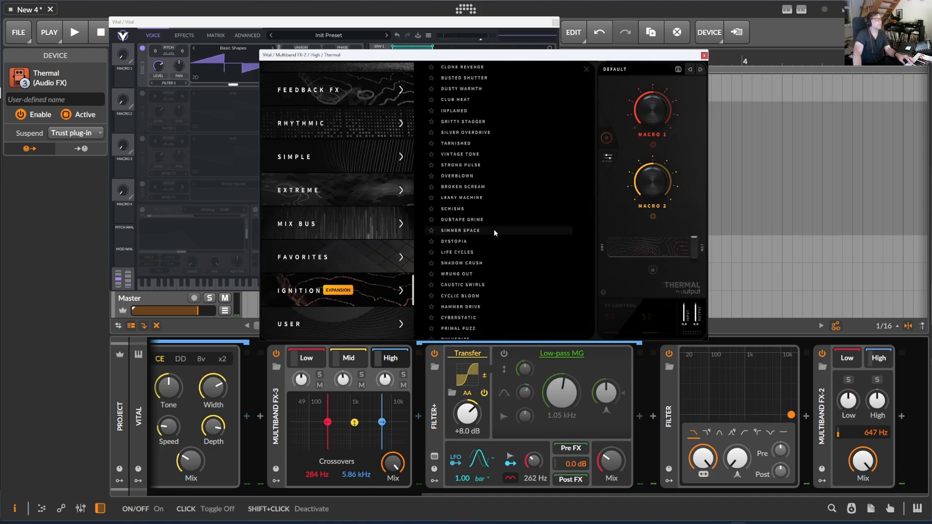
left_click(473, 269)
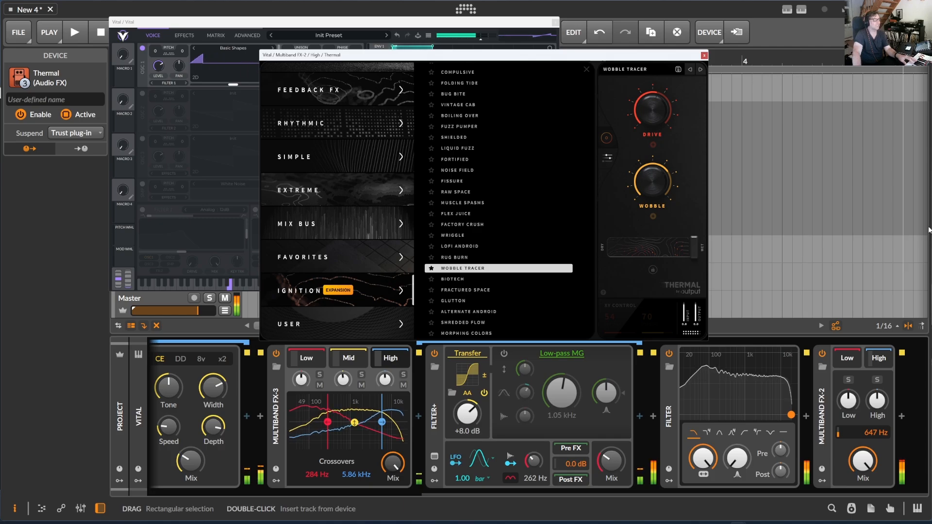
mouse_move(653, 192)
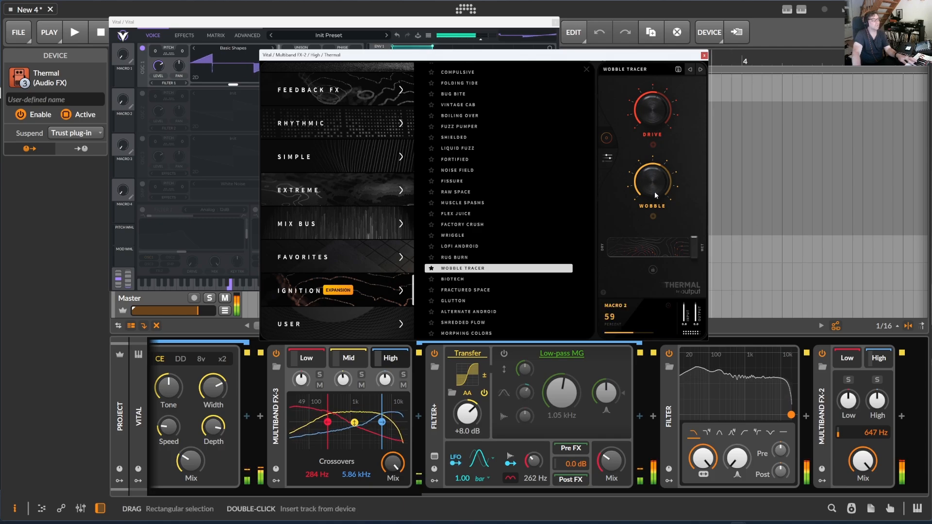
scroll(655, 191, "down", 1)
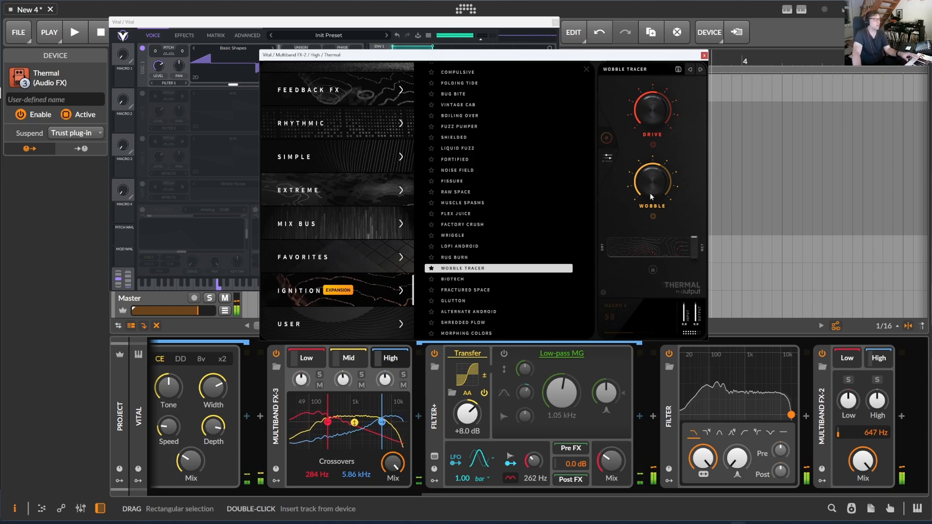
- Set the Multiband FX-2 crossover to 513 Hz, close the Thermal window, and adjust the container's Mix
mouse_move(877, 433)
left_mouse_down()
mouse_move(877, 383)
mouse_move(877, 459)
mouse_move(873, 438)
left_mouse_up()
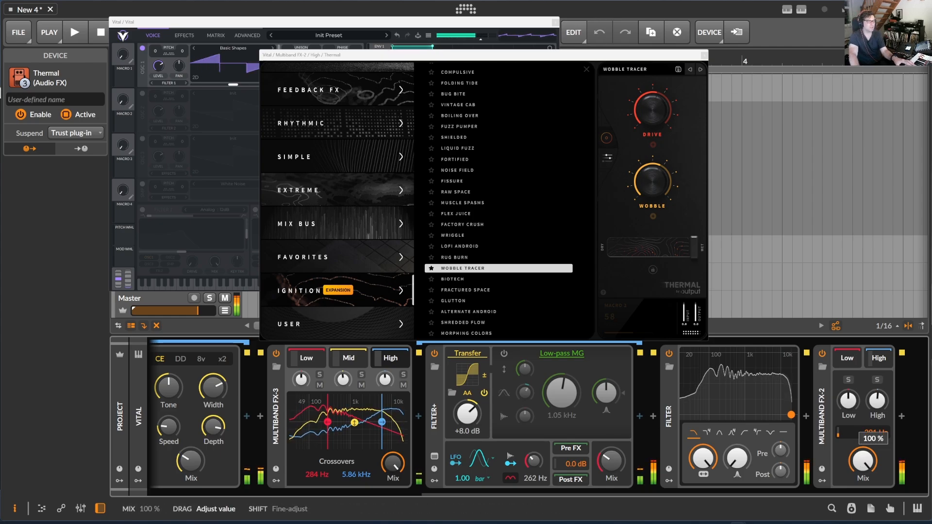
left_click_drag(858, 470, 858, 488)
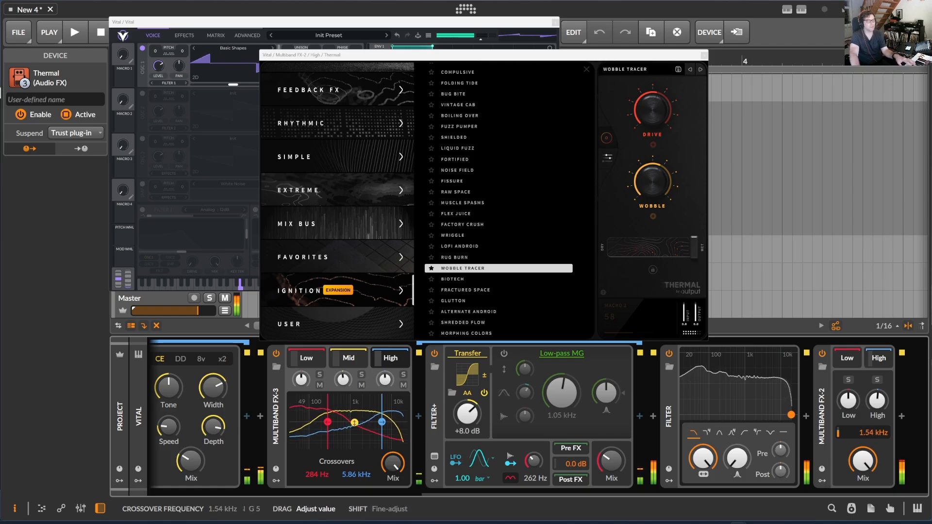
mouse_move(873, 433)
left_mouse_down()
mouse_move(873, 412)
mouse_move(873, 439)
left_mouse_up()
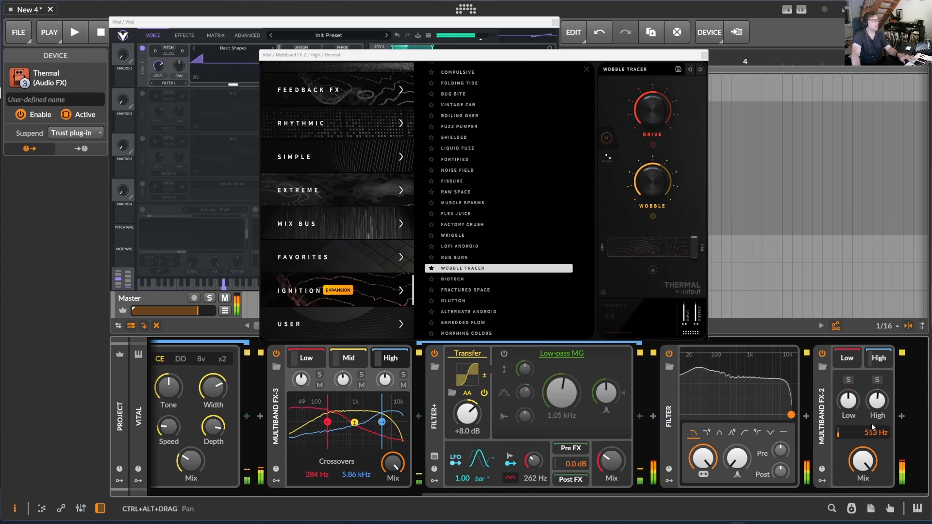
left_click(704, 55)
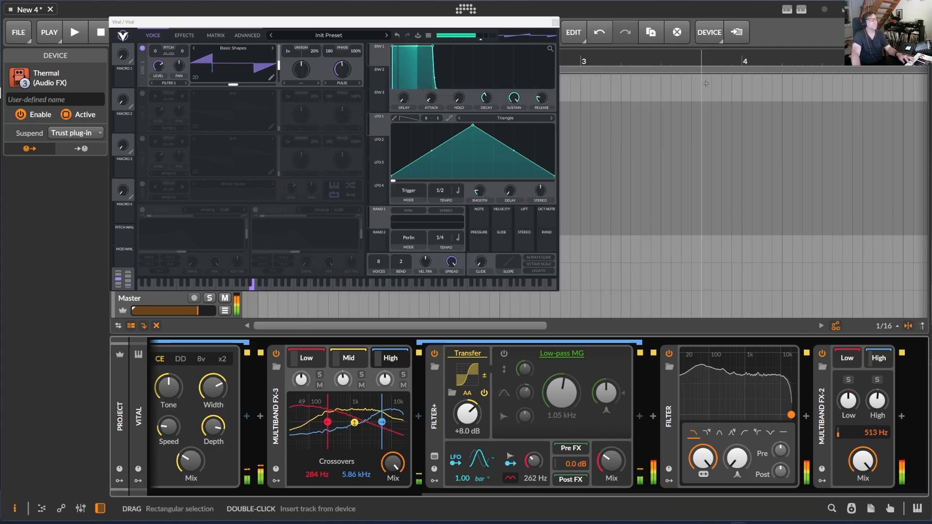
mouse_move(863, 461)
left_mouse_down()
mouse_move(863, 503)
mouse_move(863, 460)
left_mouse_up()
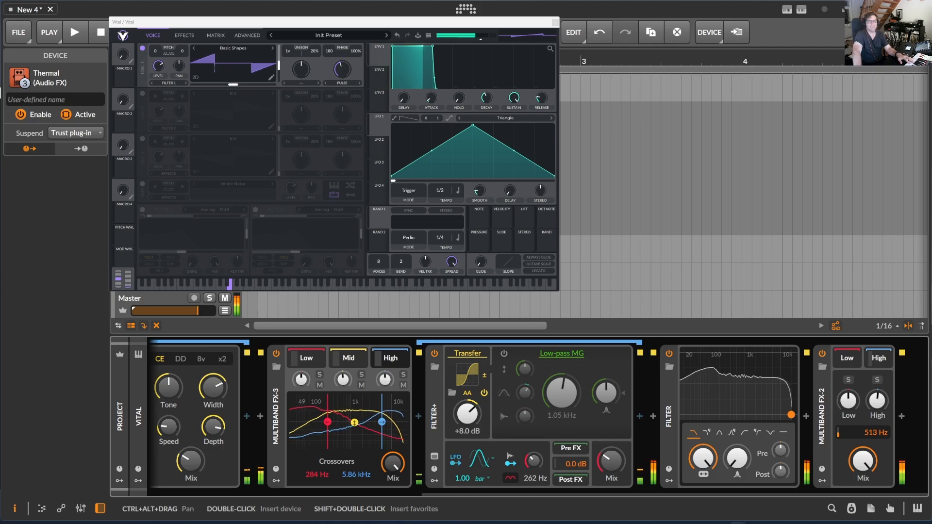
left_click_drag(871, 466, 864, 441)
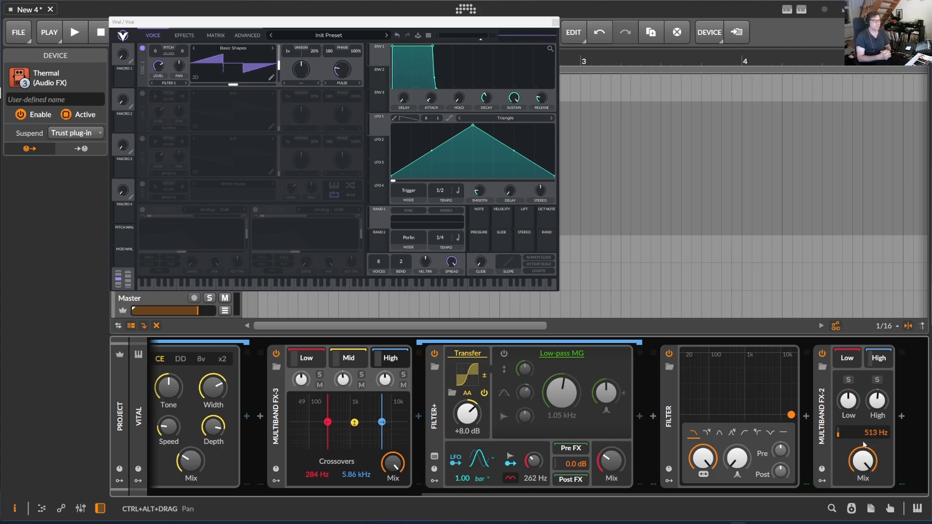